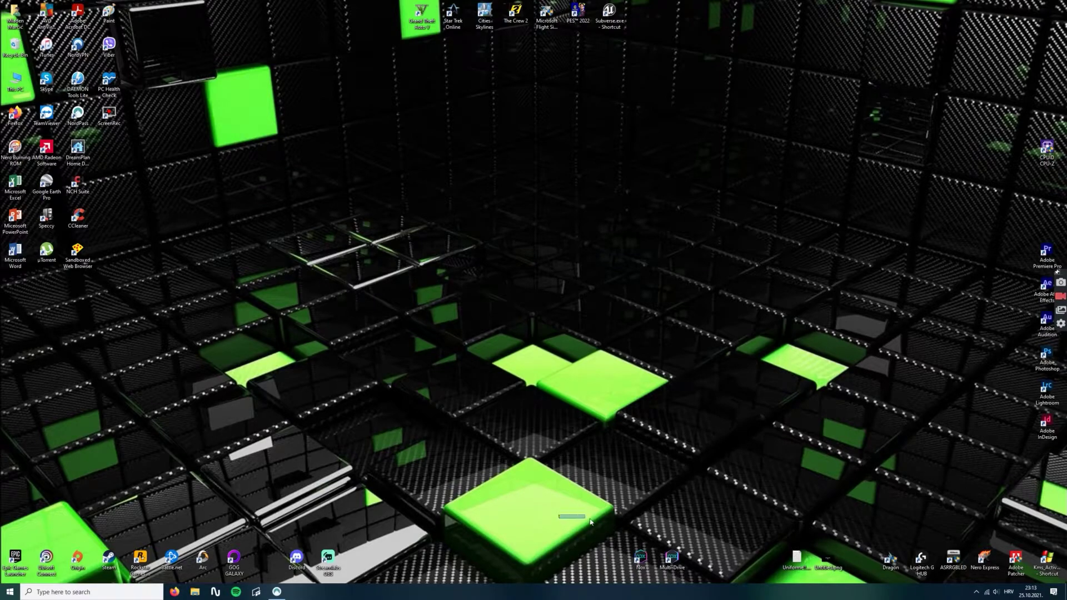
Step: Drag-select the two Nox shortcuts on the desktop, then clear the selection
left_click_drag(560, 513, 704, 455)
mouse_move(720, 576)
left_mouse_down()
mouse_move(684, 518)
mouse_move(687, 544)
left_mouse_up()
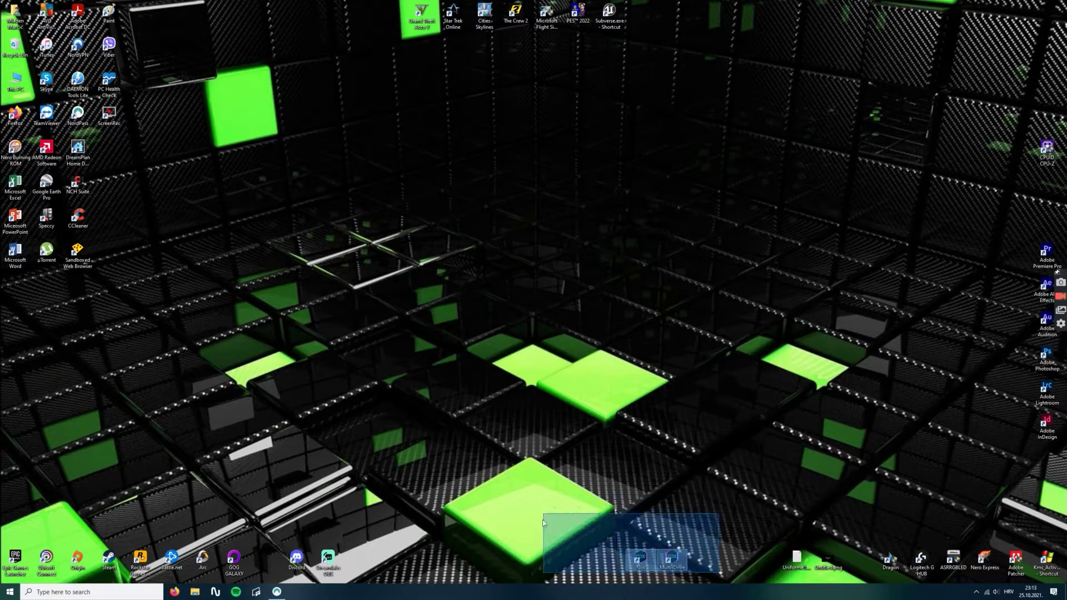
mouse_move(686, 545)
left_mouse_down()
mouse_move(568, 506)
mouse_move(689, 541)
left_mouse_up()
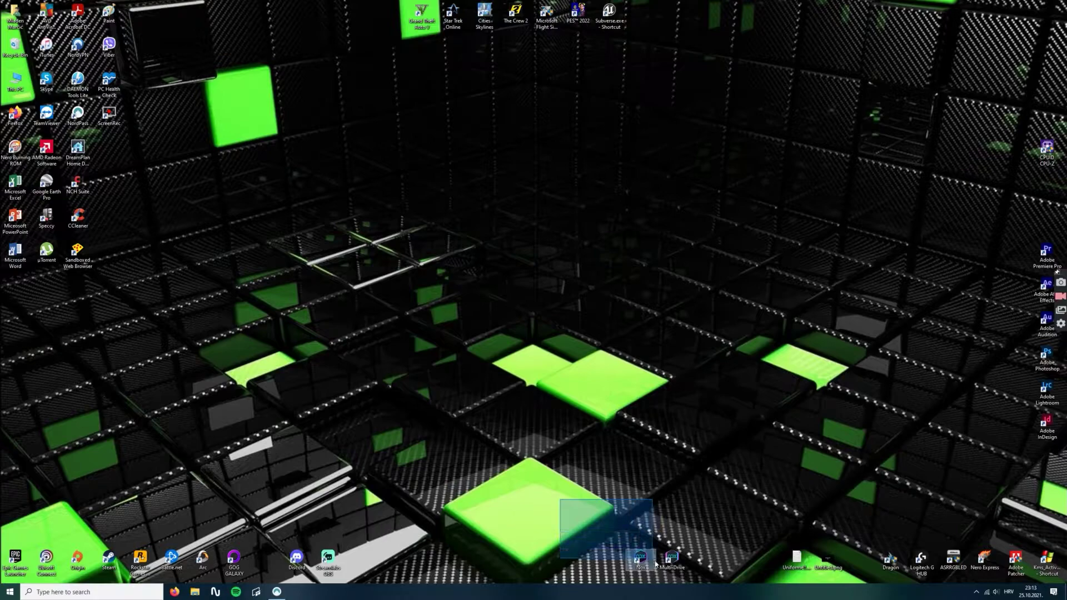
mouse_move(689, 544)
left_mouse_down()
mouse_move(655, 555)
mouse_move(697, 586)
mouse_move(712, 524)
left_mouse_up()
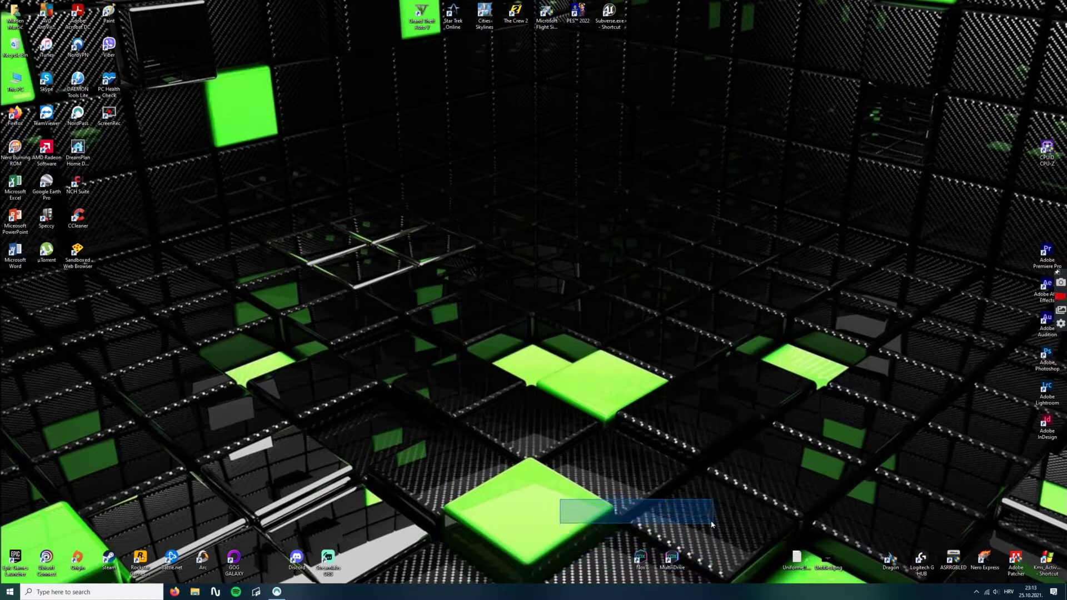
left_click_drag(712, 524, 714, 583)
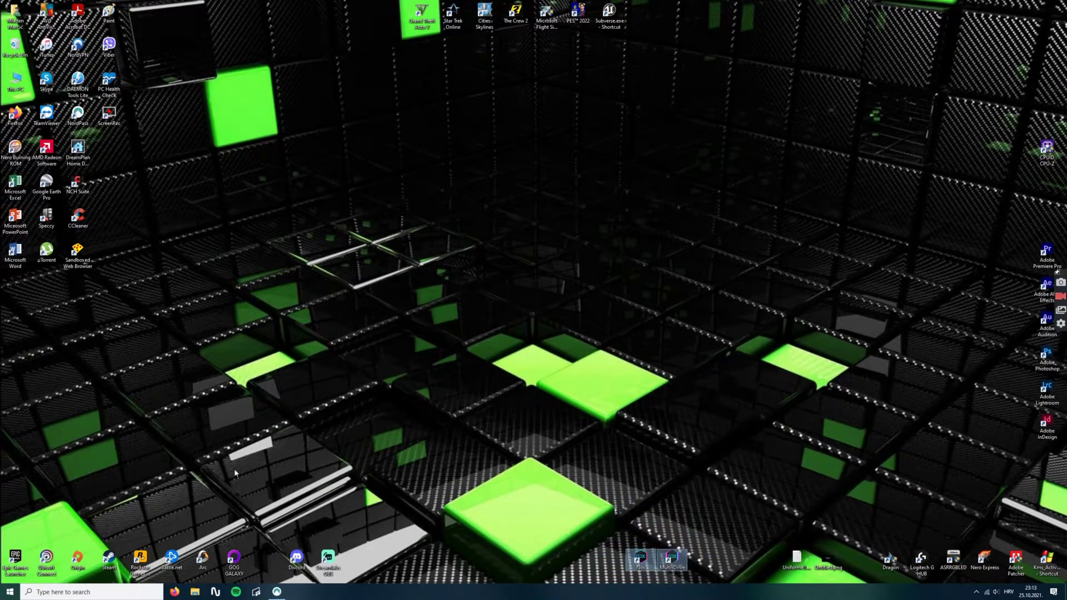
left_click(403, 461)
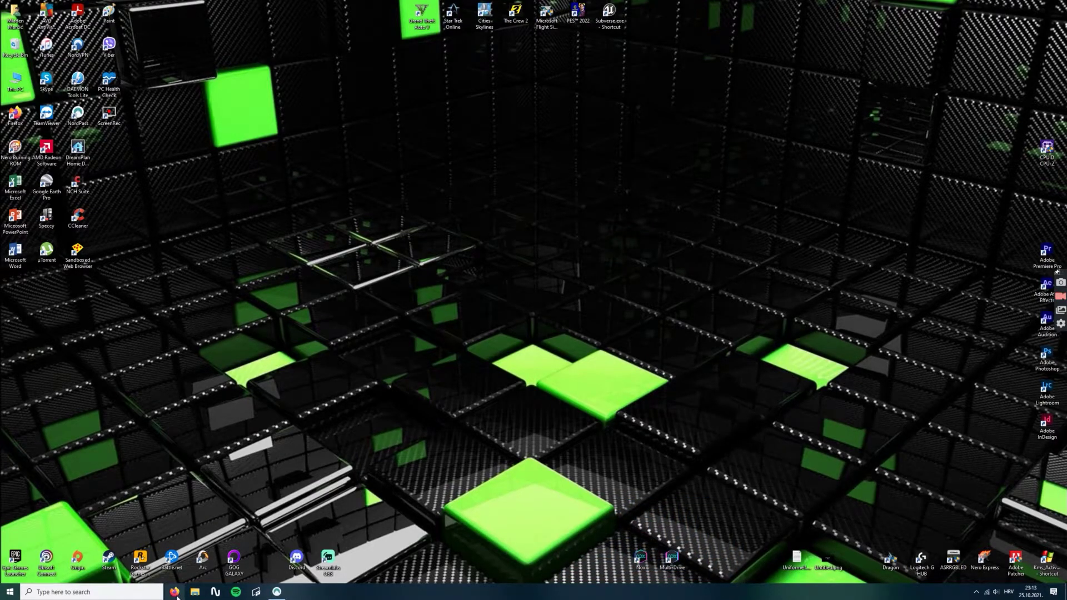
Step: In Firefox, search 'nox emulator' on google.com and open the bignox.com NoxPlayer result
left_click(175, 594)
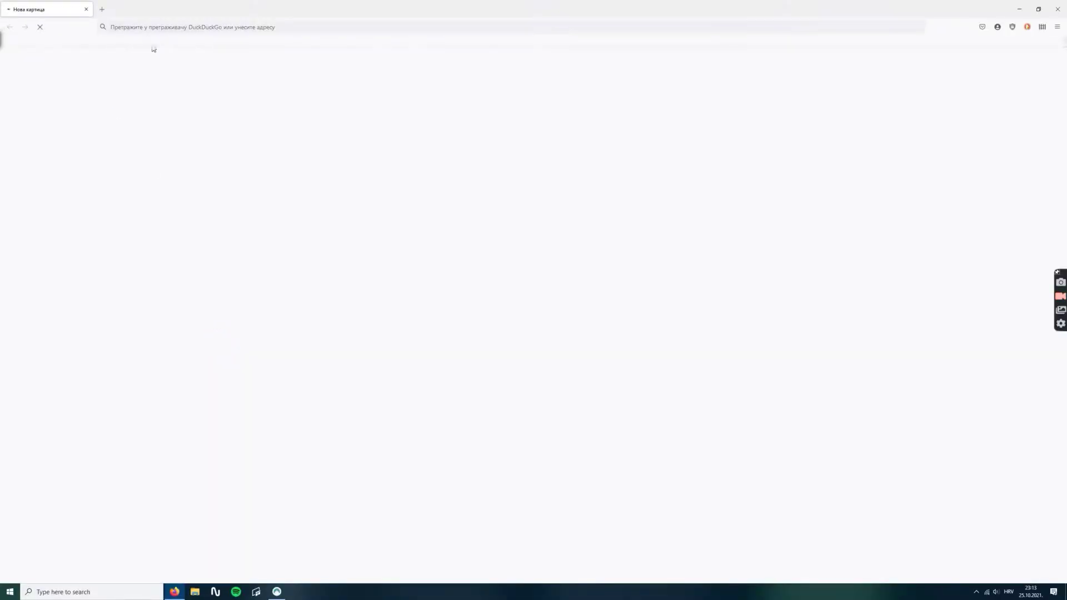
left_click(157, 27)
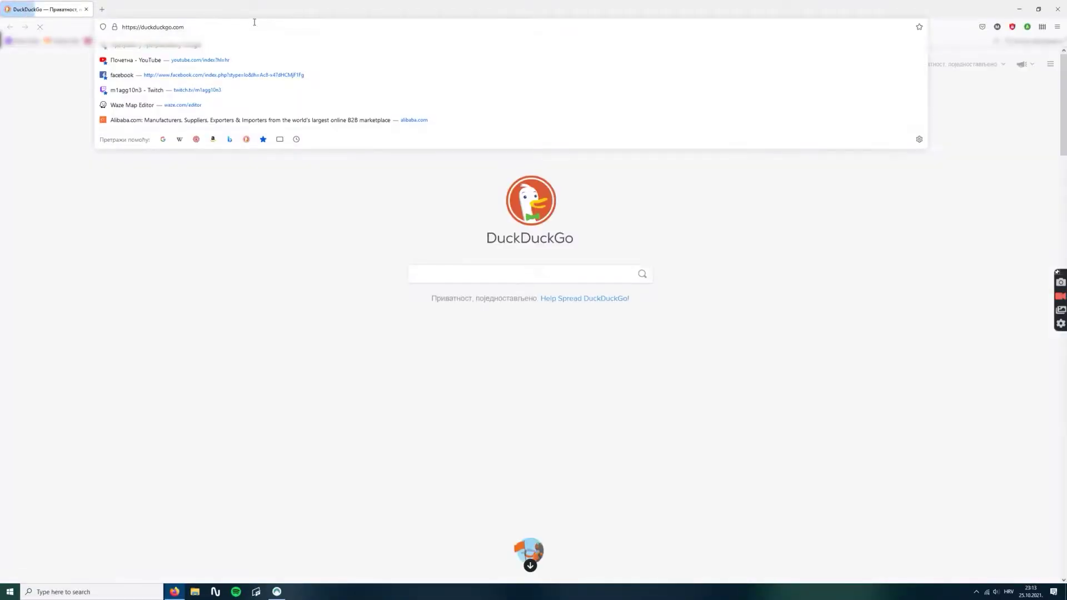
type("www.")
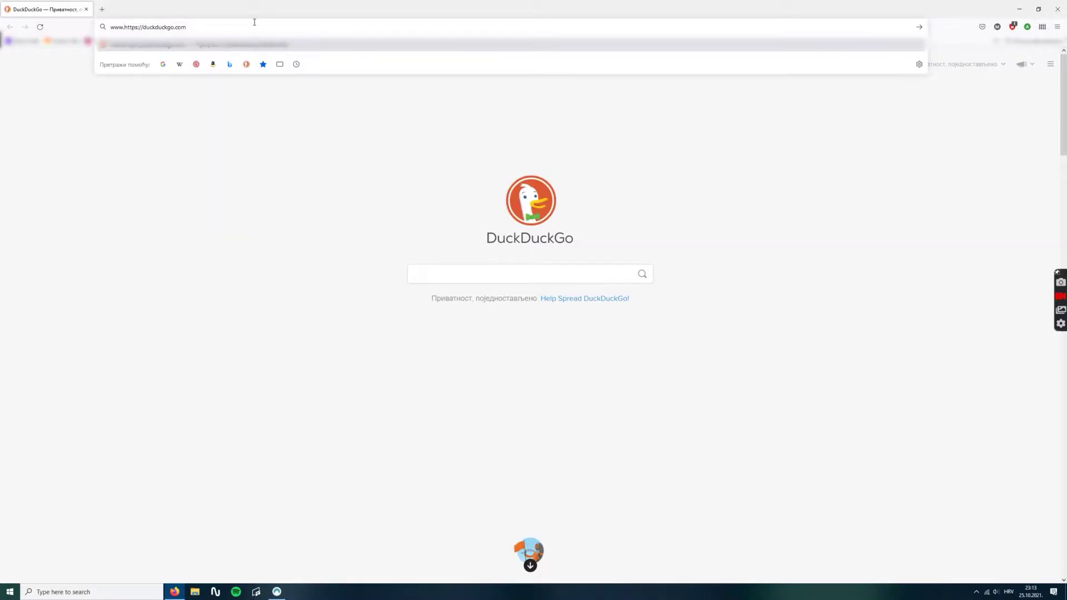
key("ctrl+a")
type("www.")
key("Return")
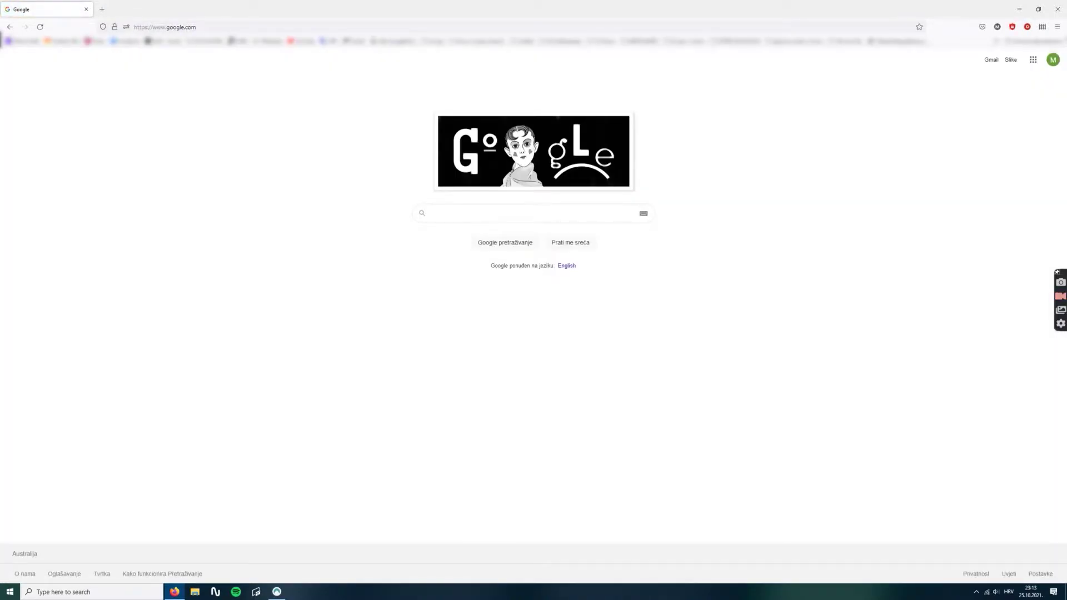
type("nox emulator")
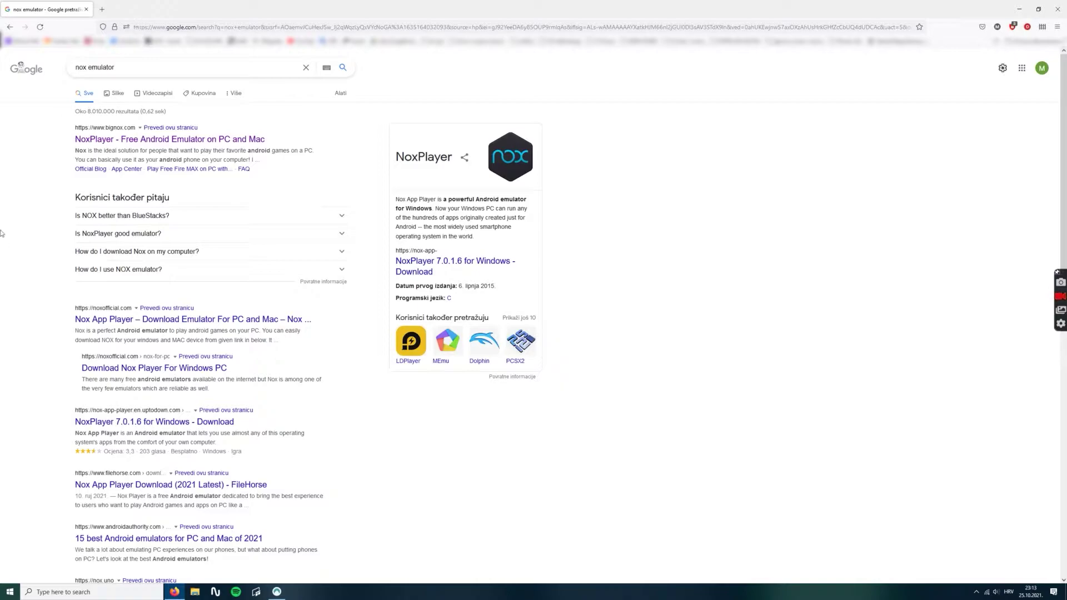
left_click(126, 139)
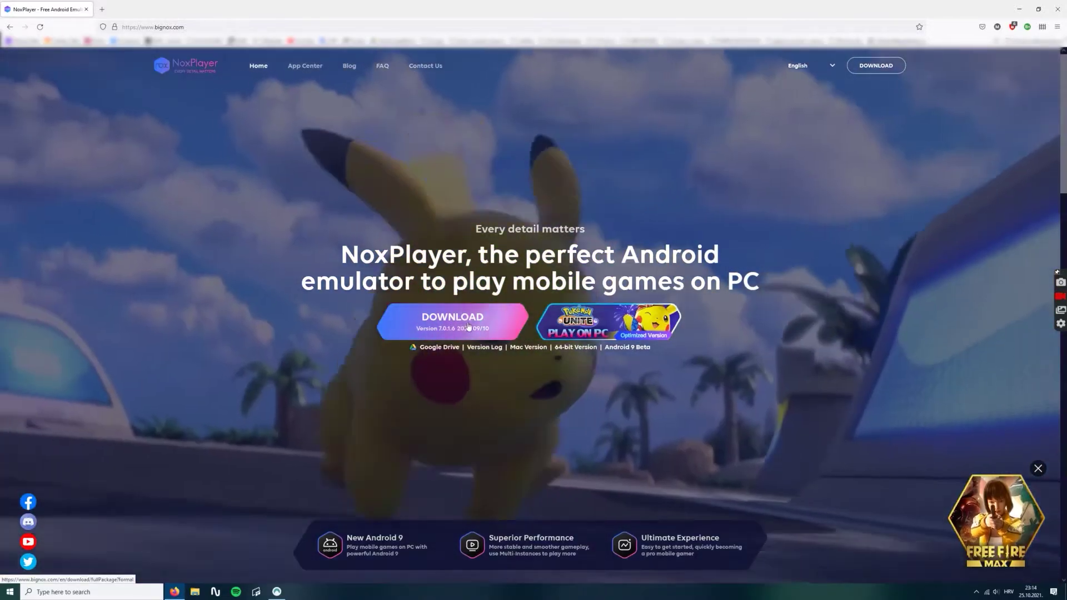
Step: Download and save the NoxPlayer 7.0.1.6 installer, then run it from the Downloads panel
left_click(468, 328)
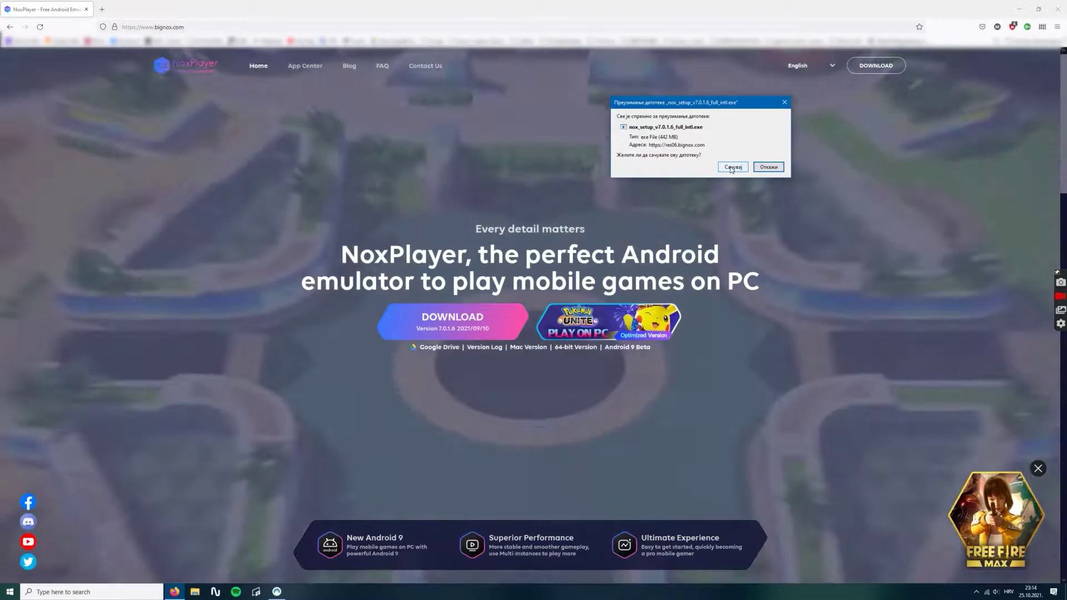
left_click(731, 167)
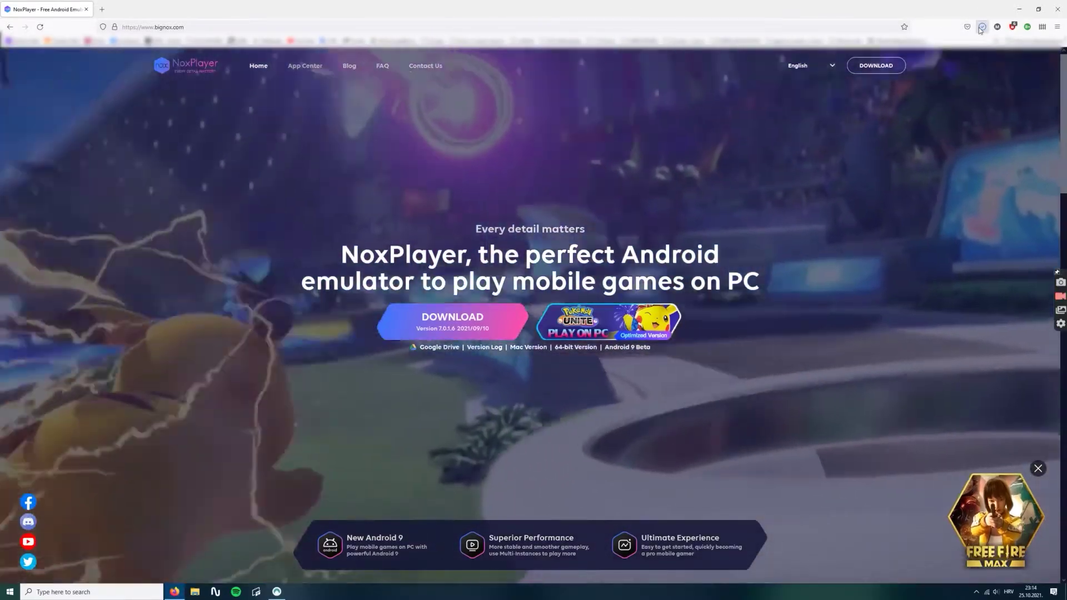
left_click(981, 27)
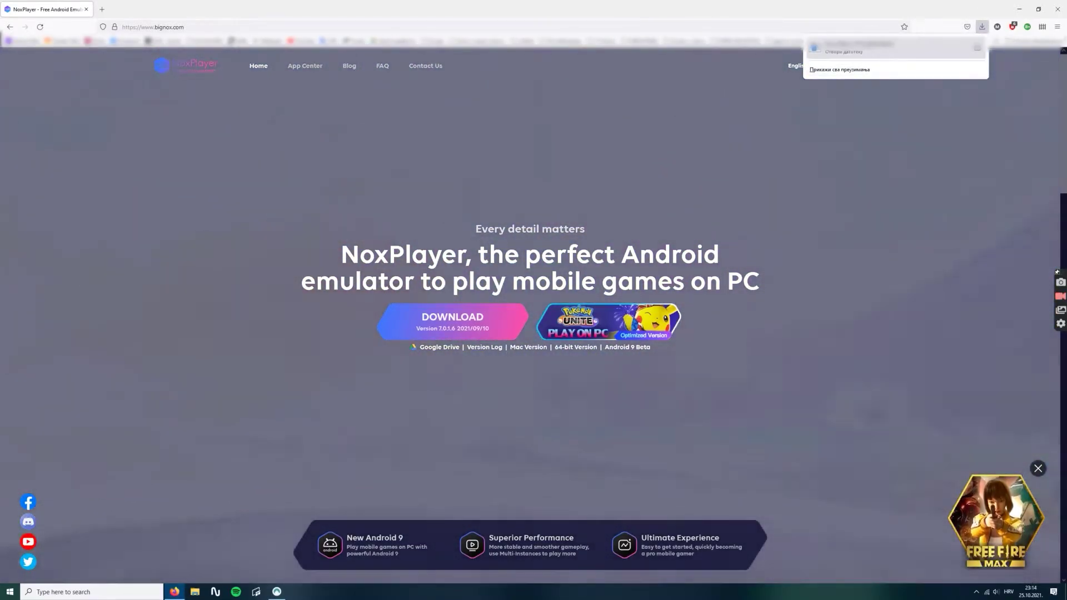
left_click(931, 99)
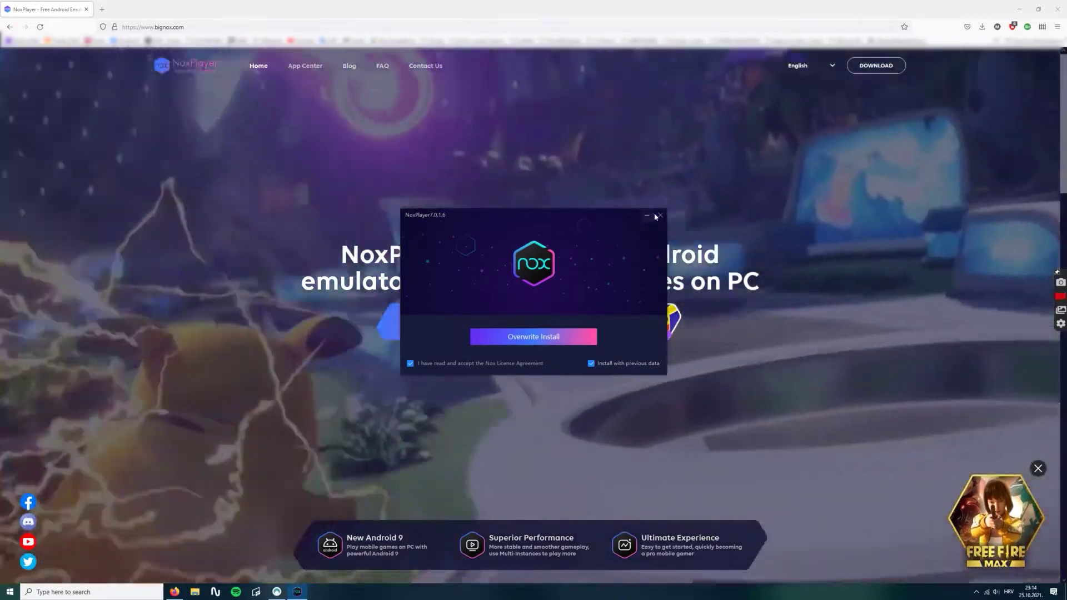
Step: Quit the NoxPlayer installer, confirming Yes, and minimize Firefox
left_click(660, 216)
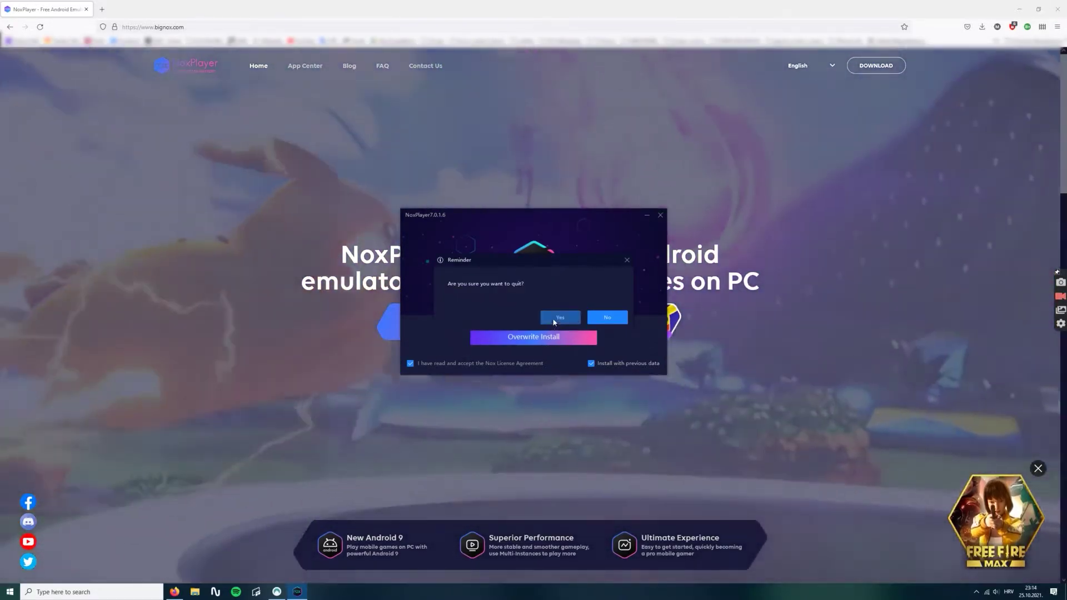
left_click(559, 315)
left_click(1018, 9)
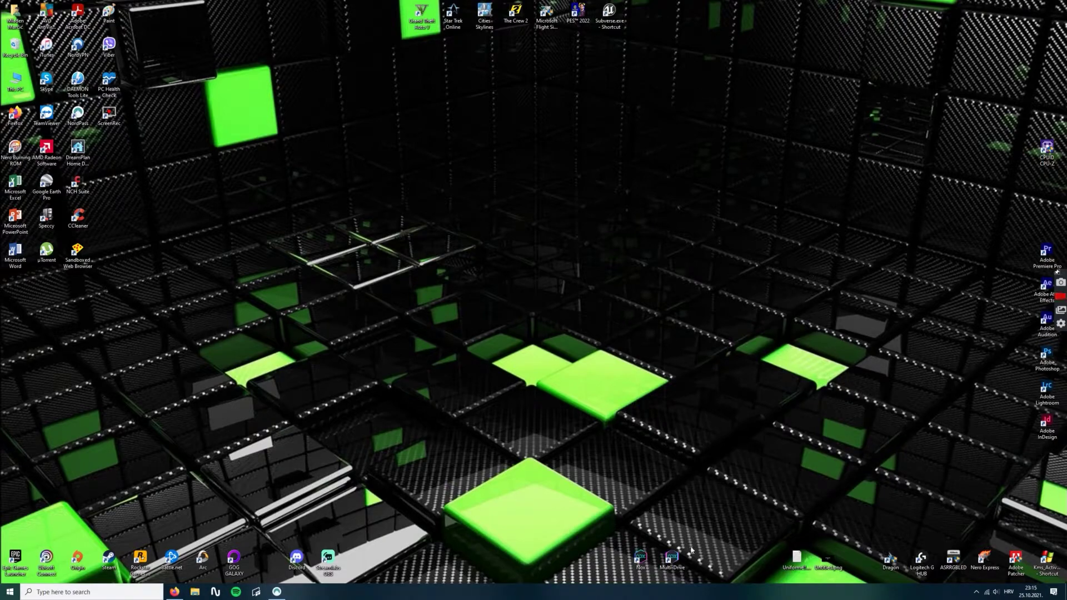
Step: Select the Nox desktop shortcuts and double-click MultiDrive to launch the multi-instance manager
mouse_move(565, 513)
left_mouse_down()
mouse_move(711, 522)
mouse_move(735, 535)
left_mouse_up()
left_click_drag(482, 433, 666, 490)
mouse_move(601, 525)
left_mouse_down()
mouse_move(742, 565)
mouse_move(783, 501)
left_mouse_up()
mouse_move(671, 557)
left_mouse_down()
mouse_move(608, 527)
mouse_move(714, 564)
left_mouse_up()
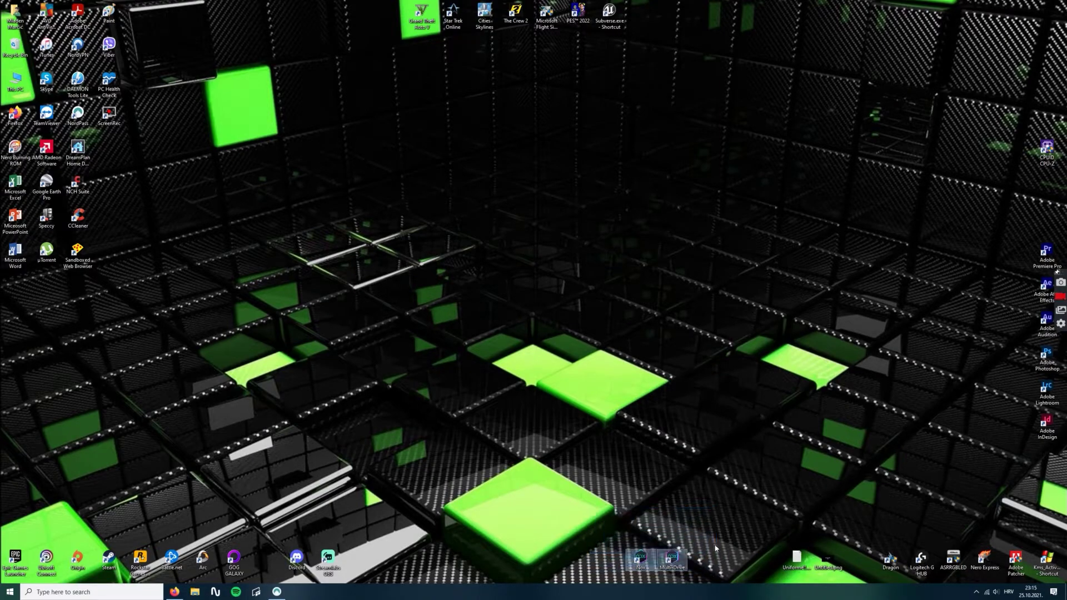
double_click(676, 550)
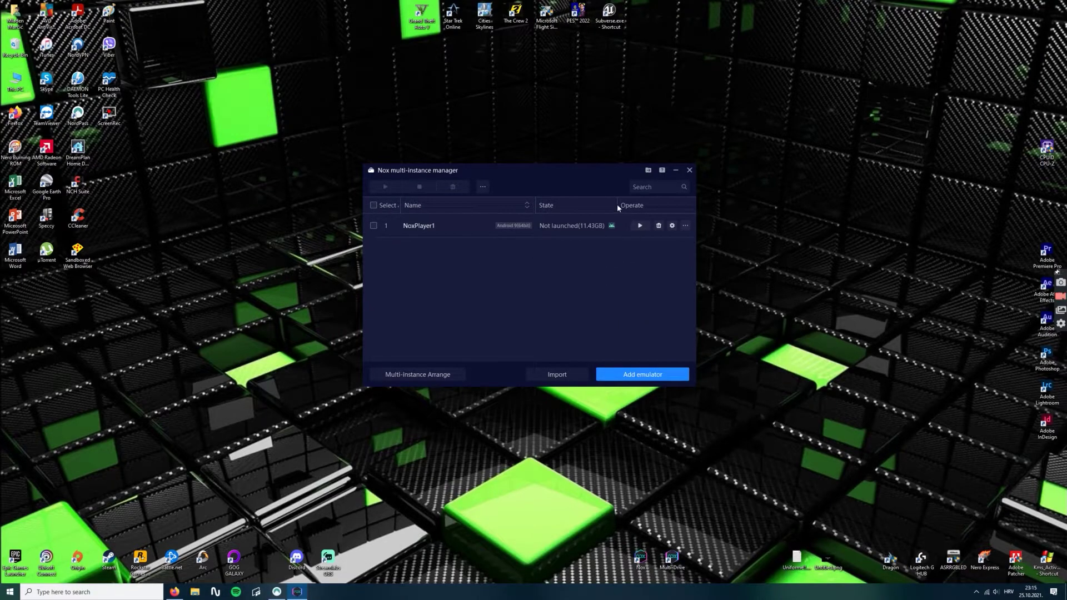
Step: Add an emulator using the Beta Android 9 option
left_click(630, 380)
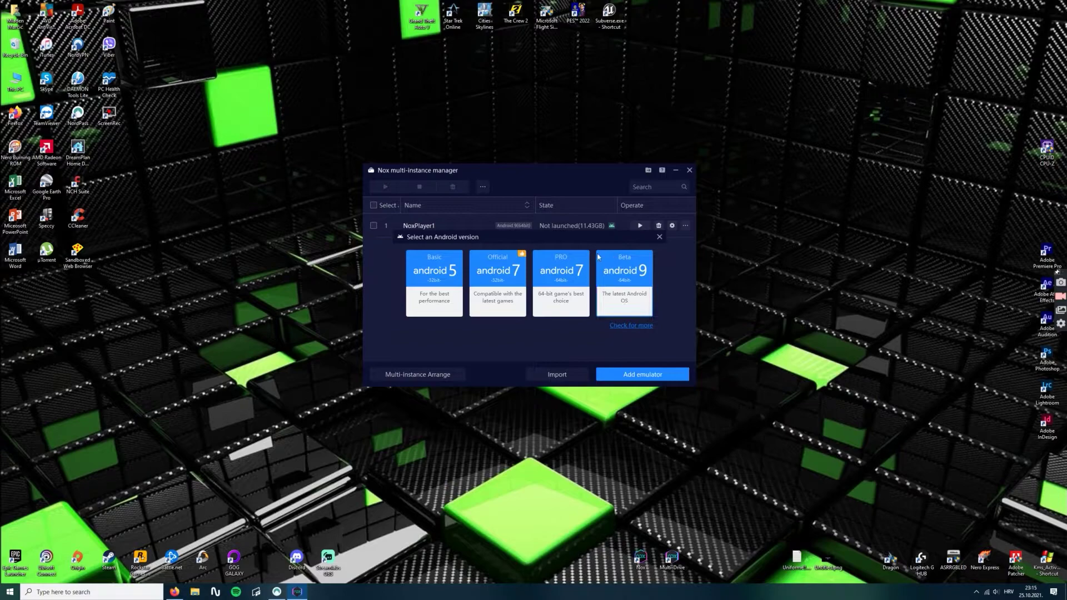
left_click(635, 296)
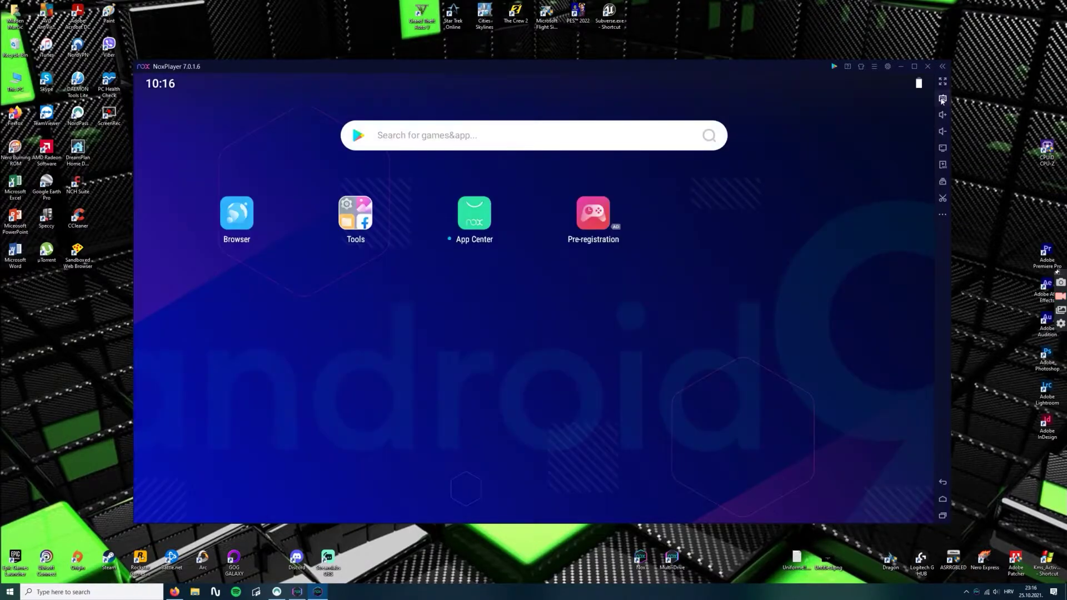
Step: Maximize NoxPlayer, launch Play Store from Tools page 2, then close the emulator with OK
left_click(914, 67)
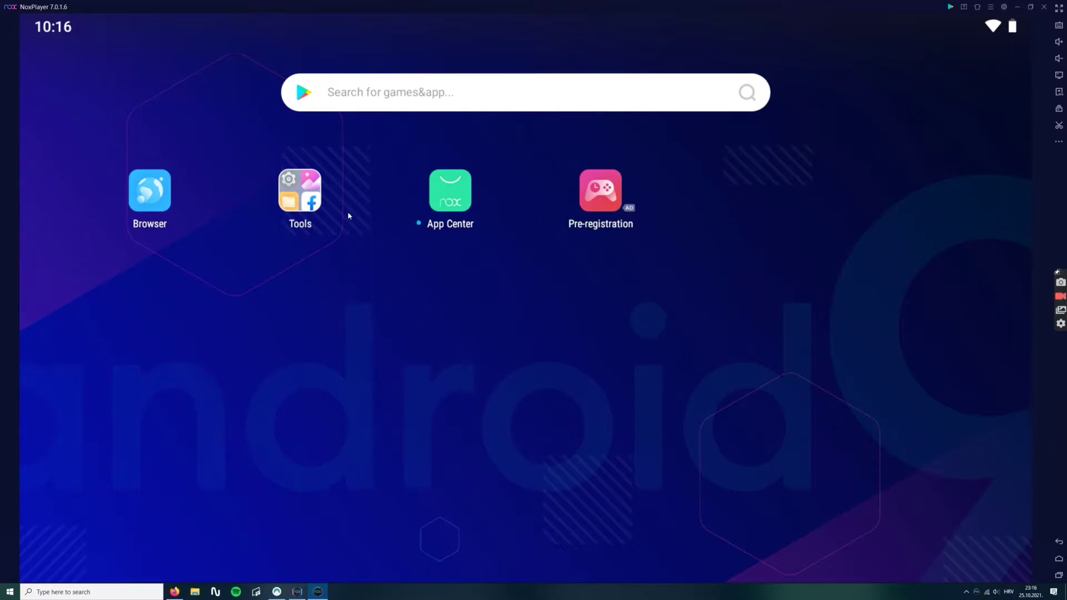
left_click(290, 192)
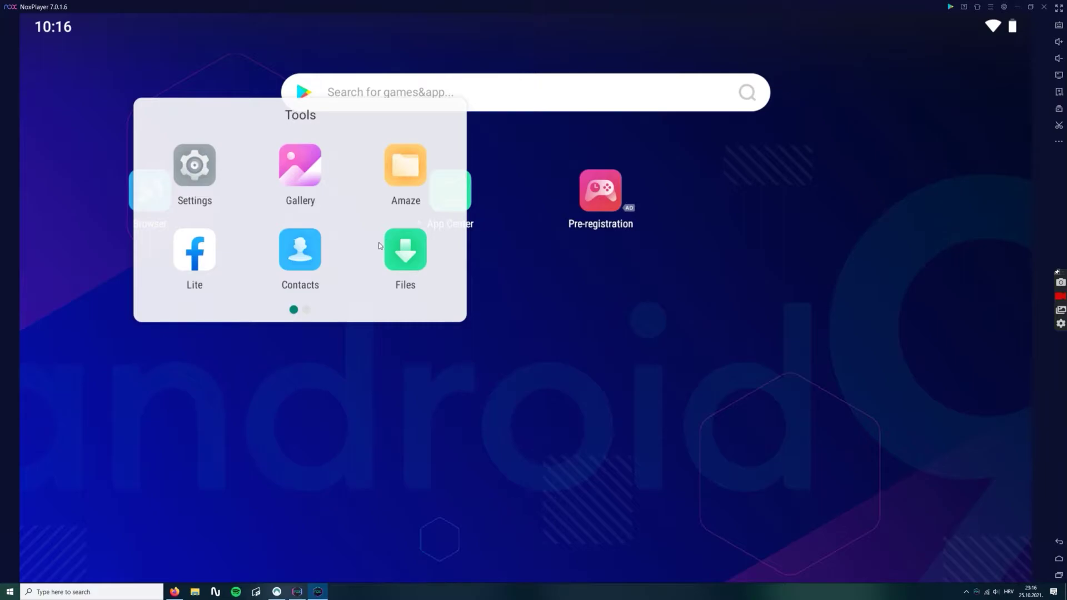
left_click_drag(379, 246, 209, 260)
left_click(207, 250)
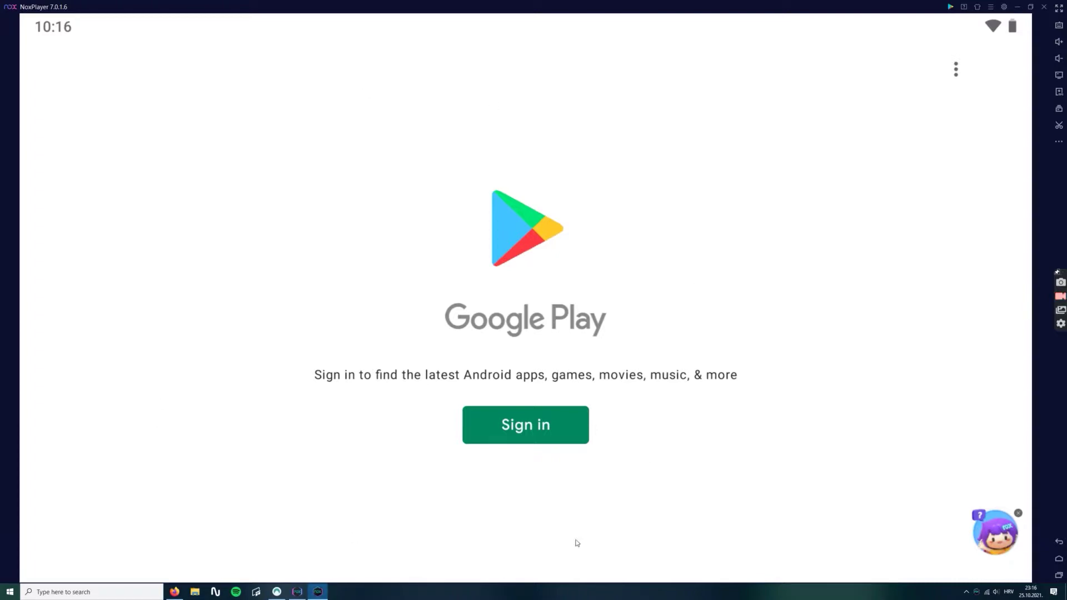
left_click(1043, 6)
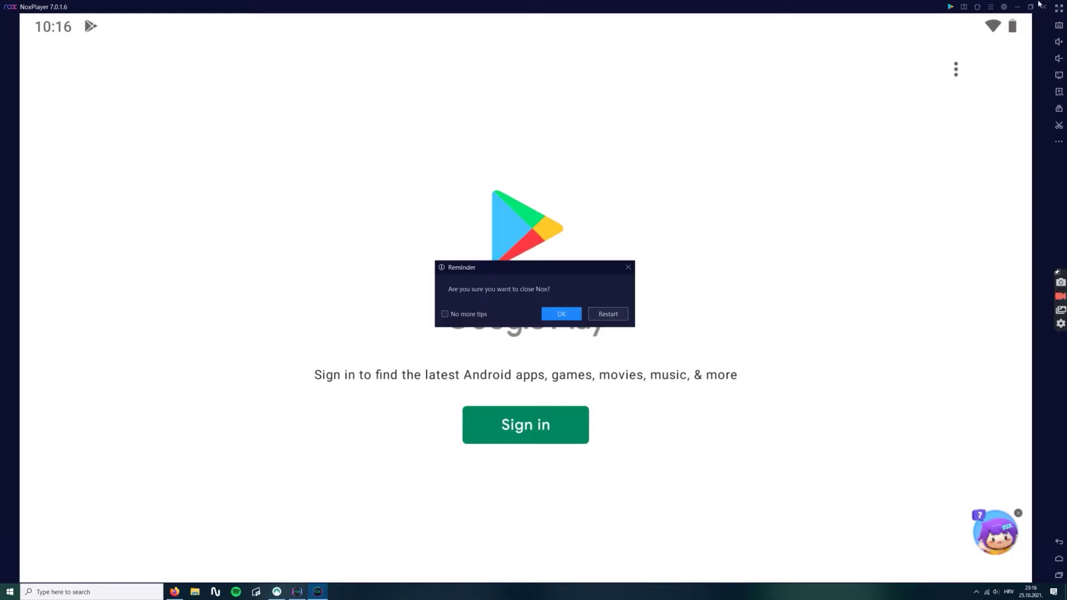
left_click(559, 316)
Step: Stop the NoxPlayer instance, accepting both reminders, then launch NoxPlayer1 maximized
left_click(640, 249)
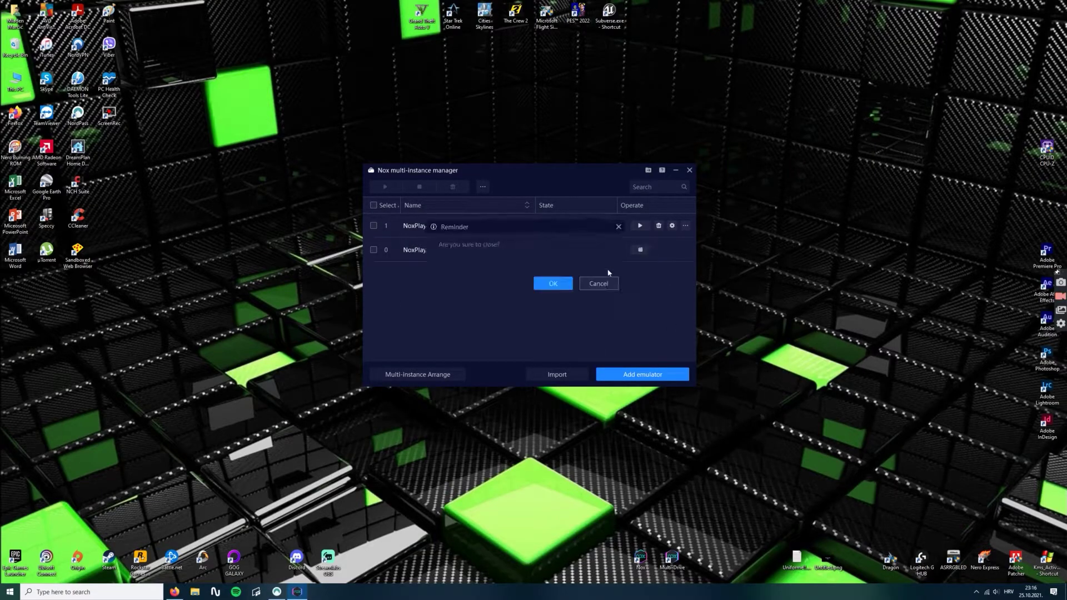
left_click(568, 287)
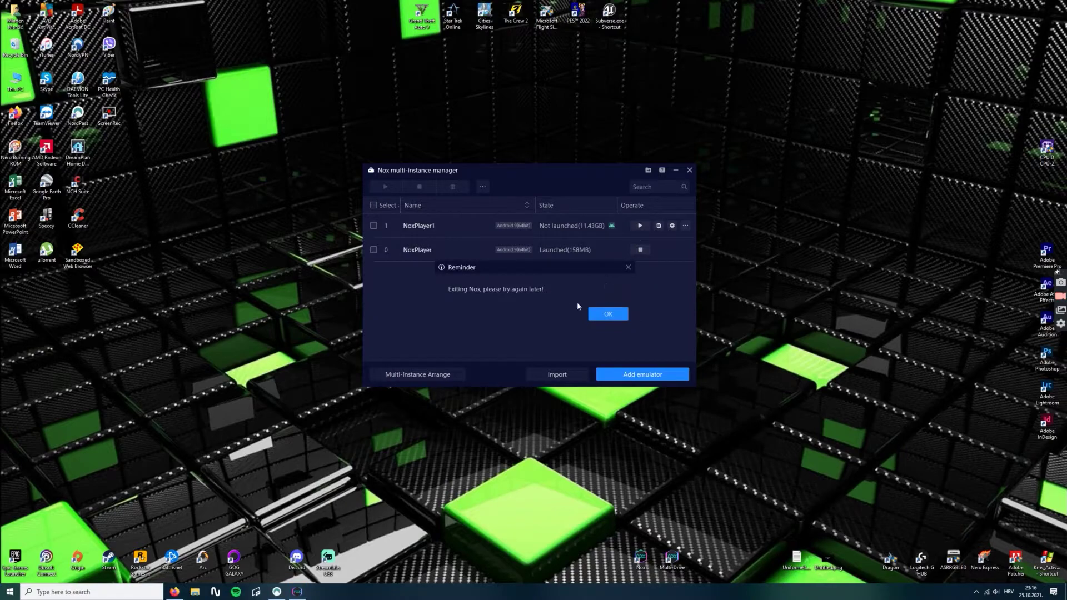
left_click(616, 314)
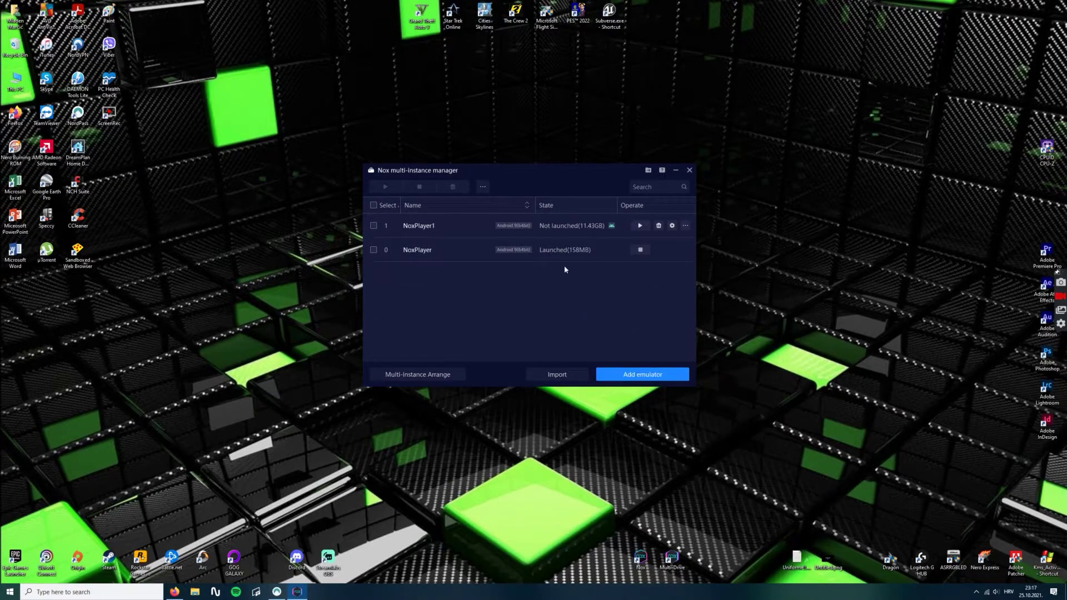
left_click(639, 226)
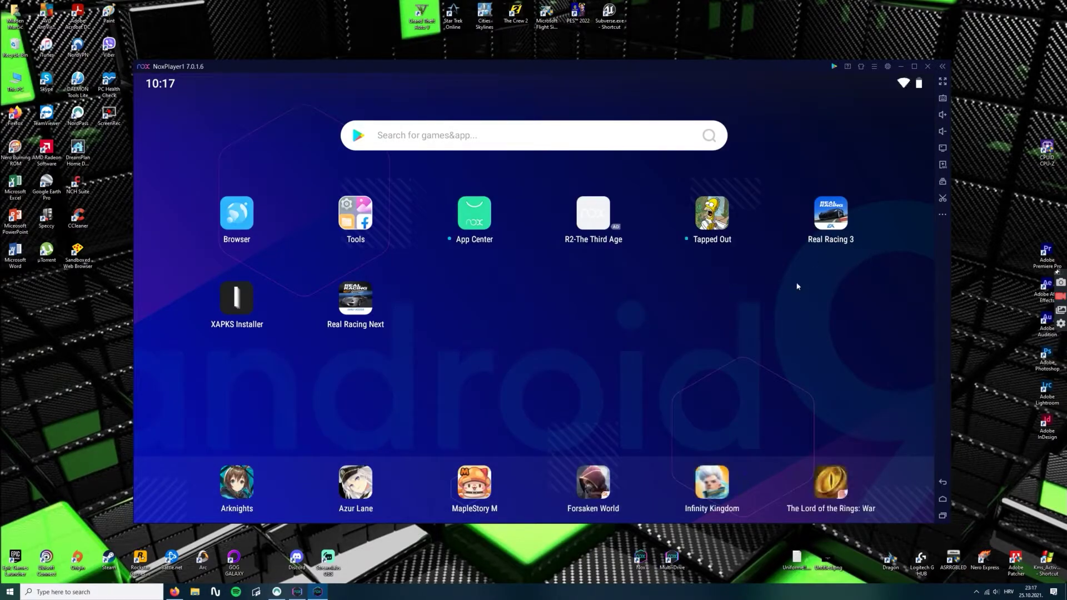
left_click(914, 67)
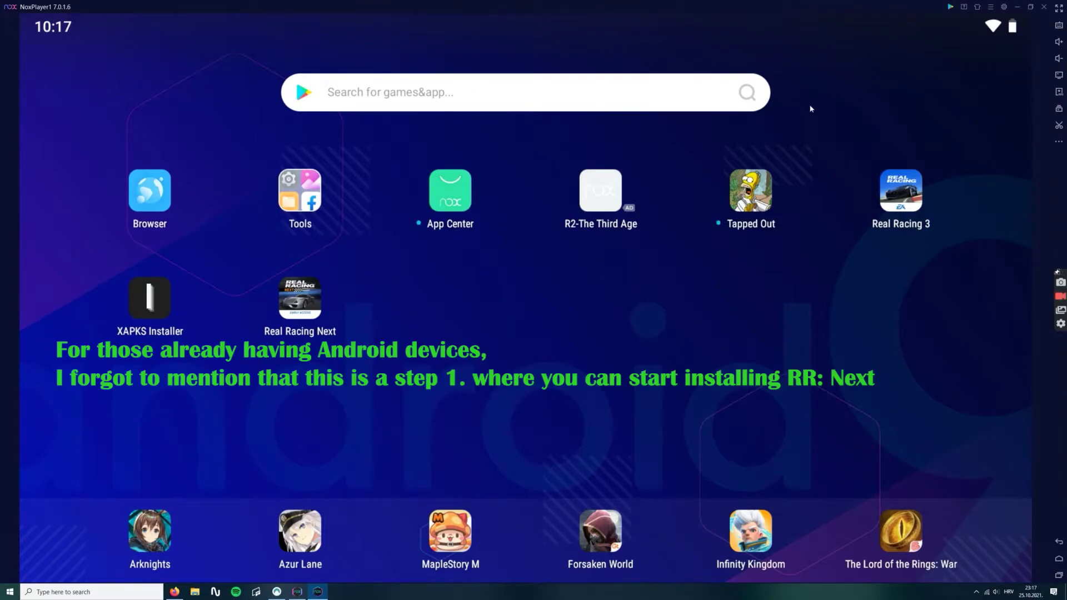
Step: Open XAPKS Installer, dismiss the Play services crash, go Home and reopen the Tools folder
left_click(150, 299)
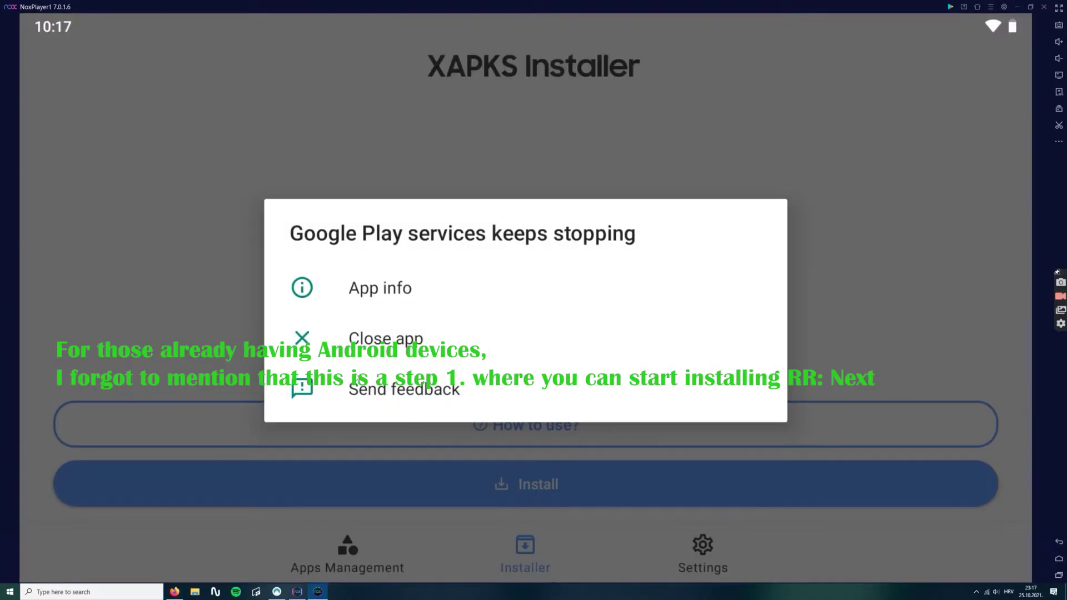
left_click(385, 339)
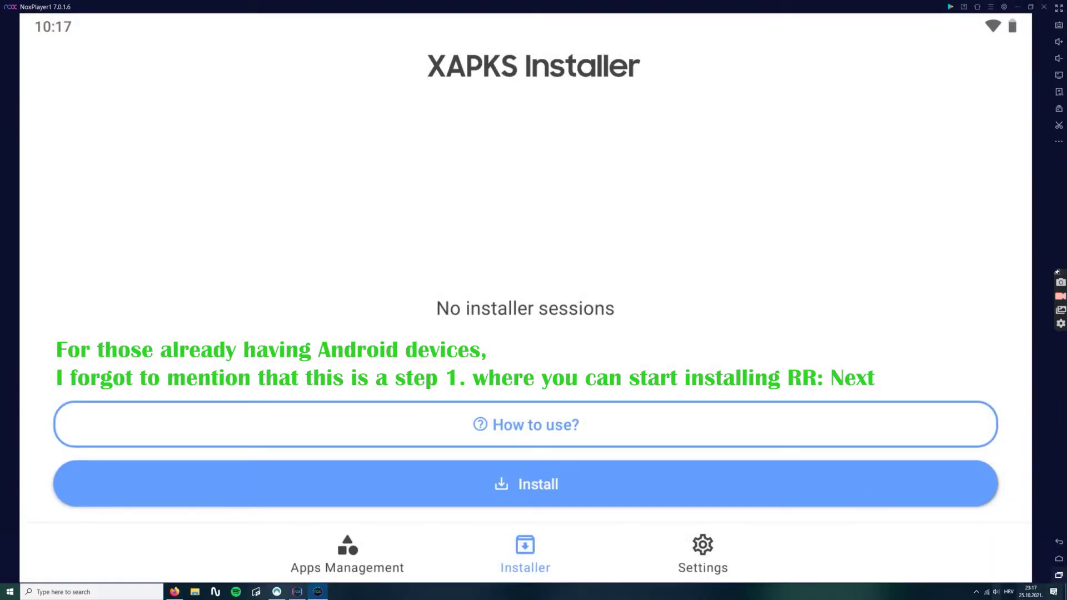
left_click(1059, 574)
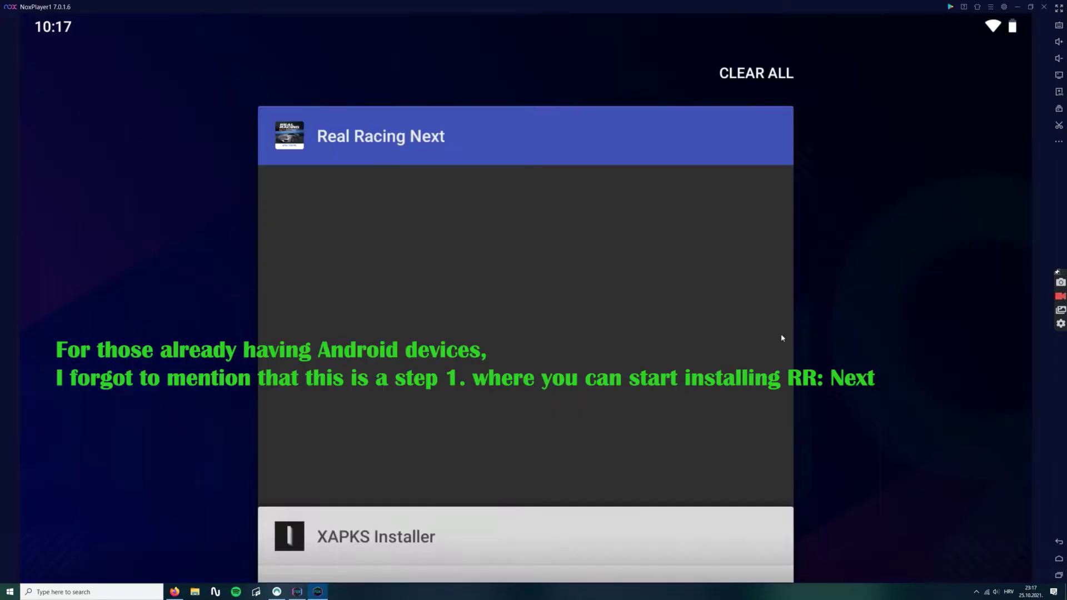
left_click(947, 373)
left_click(284, 194)
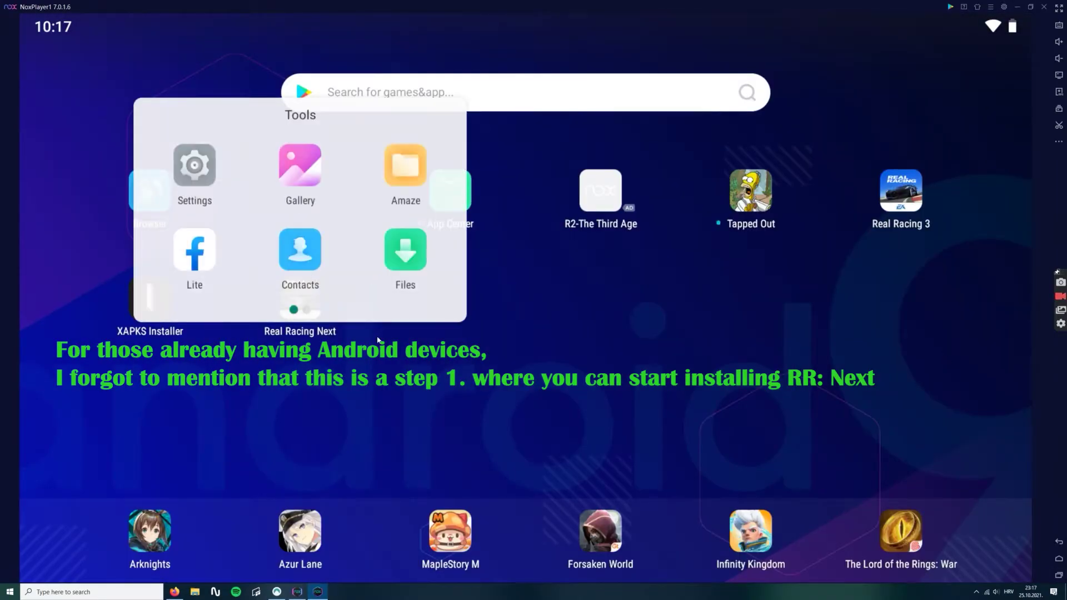
left_click(620, 381)
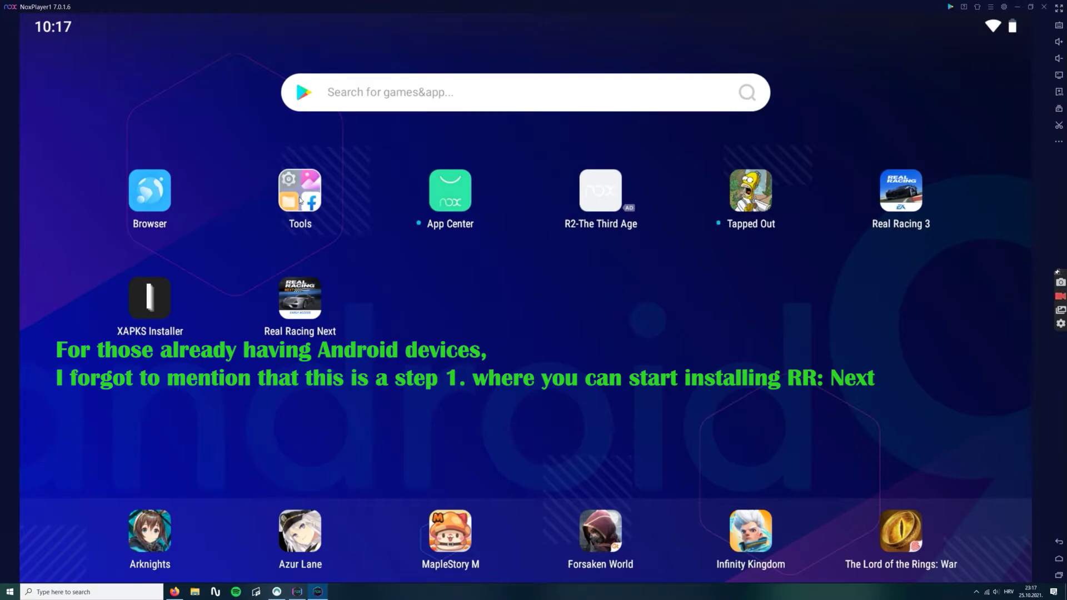
left_click(300, 200)
scroll(300, 204, "down", 1)
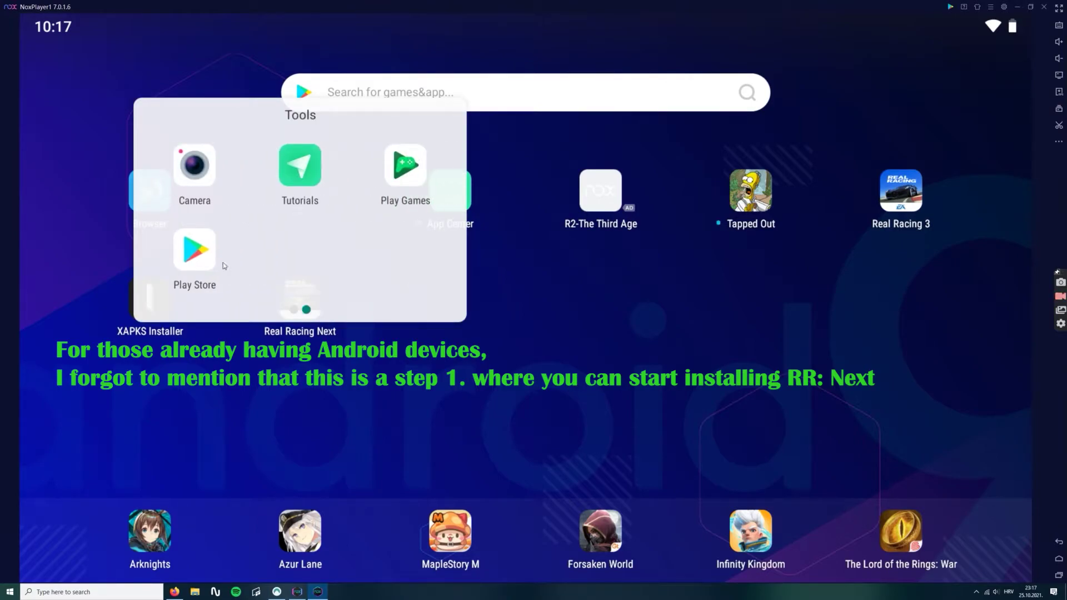
Step: Open Play Store, rerun the recent 'XAPKS' search, then return to the Play Store home page
left_click(199, 255)
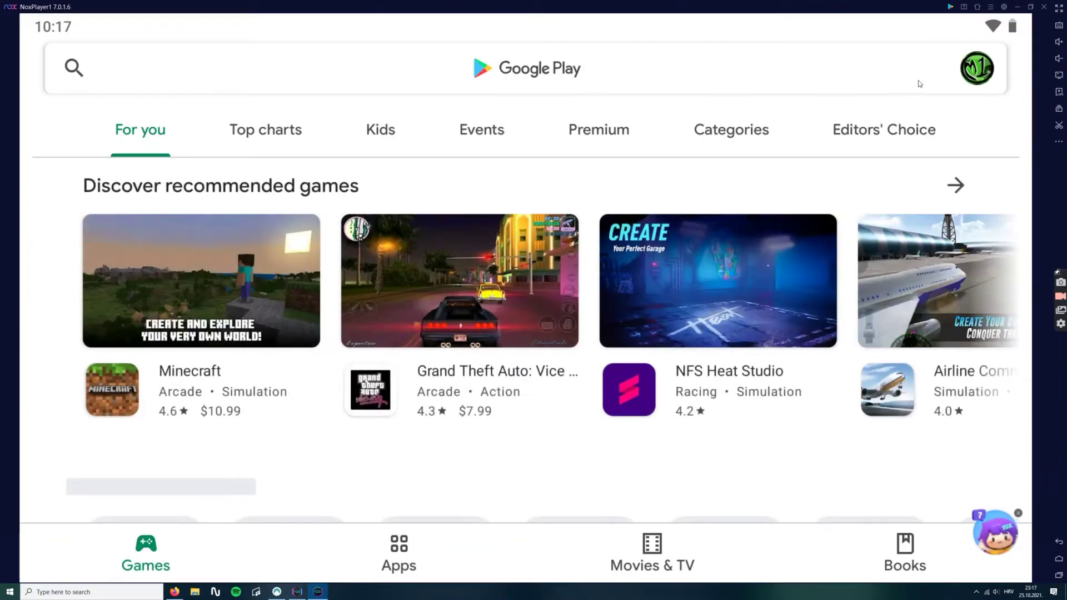
left_click(138, 74)
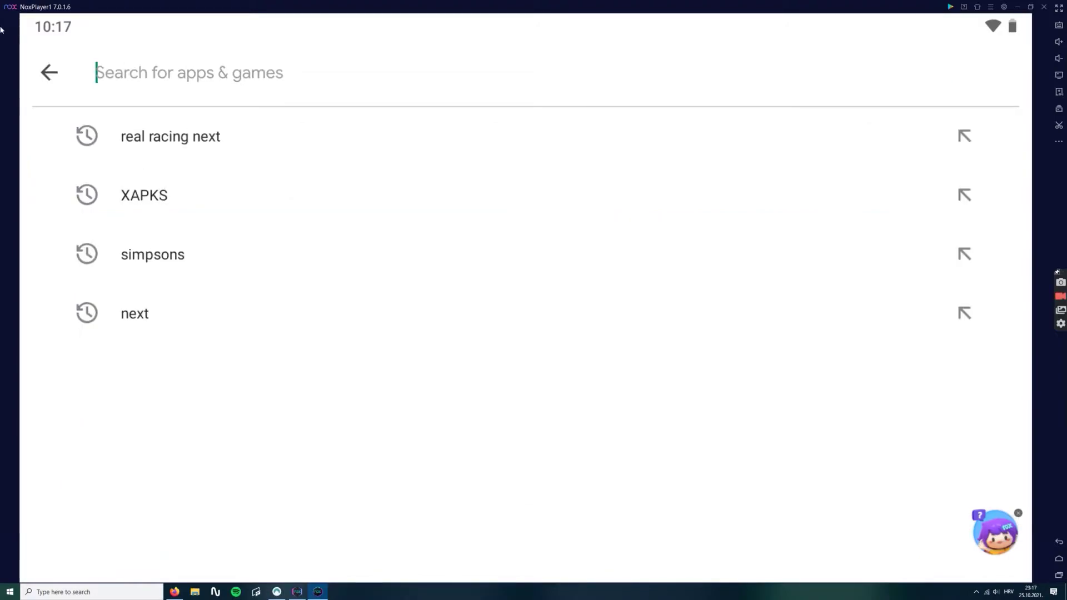
left_click(146, 200)
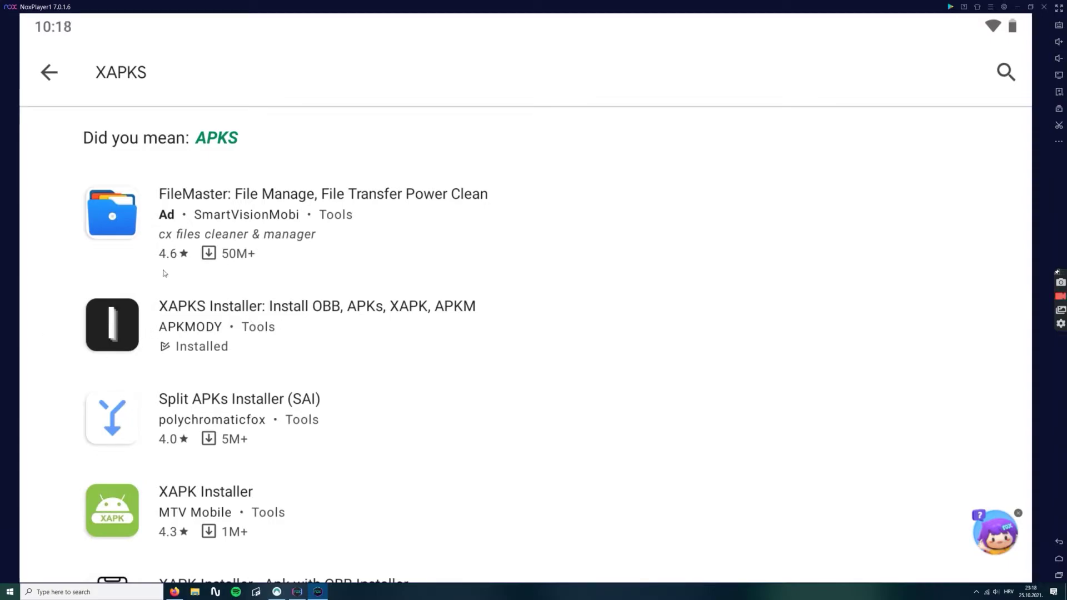
left_click(53, 77)
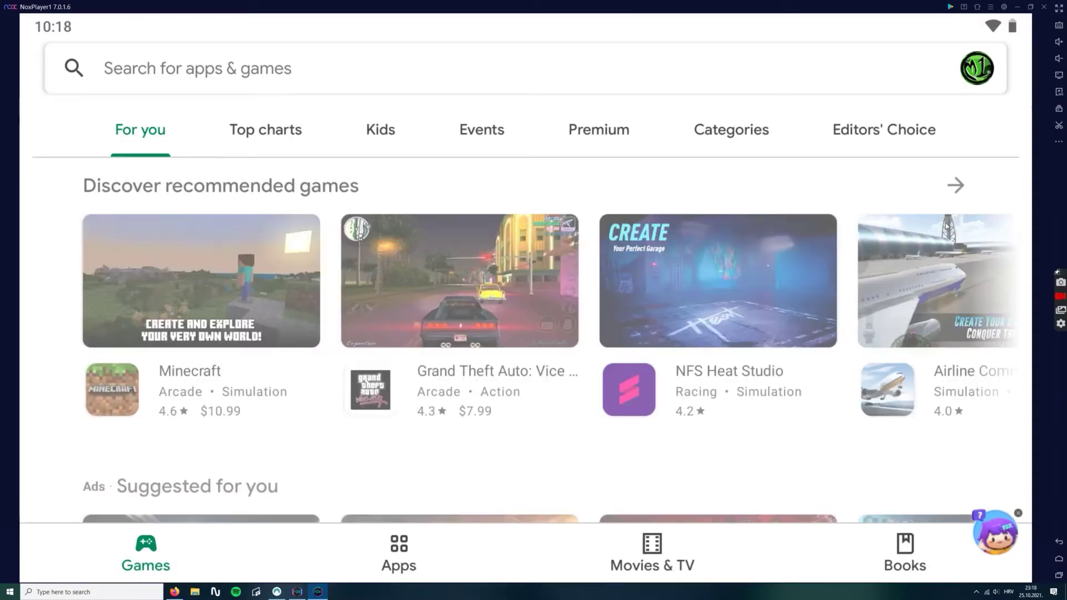
Step: Swipe Play Store out of recent apps and return to the home screen
left_click(1058, 575)
left_click_drag(644, 556, 903, 261)
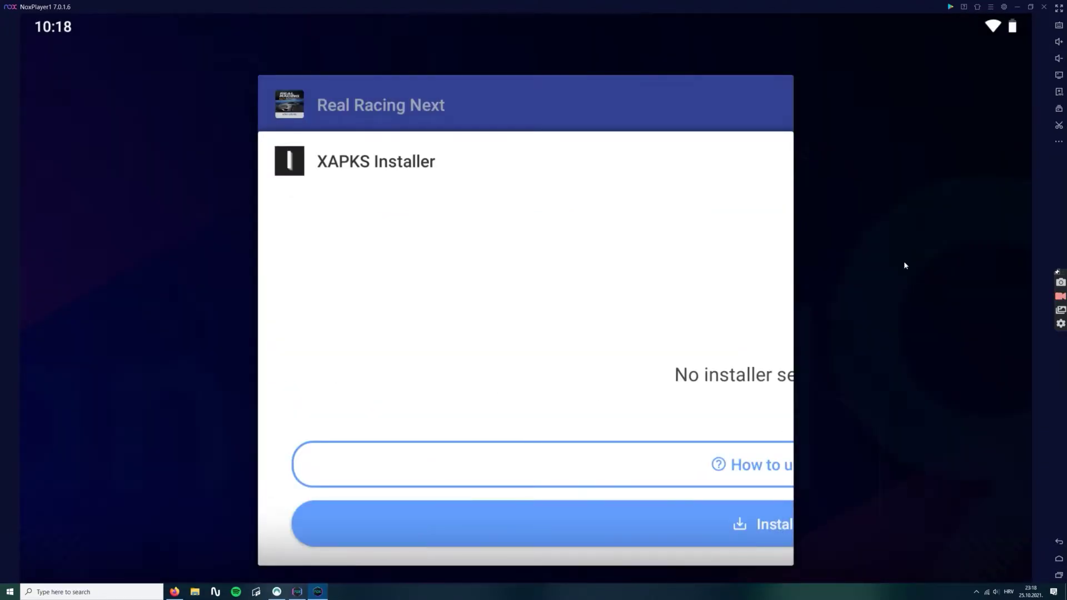
left_click(886, 153)
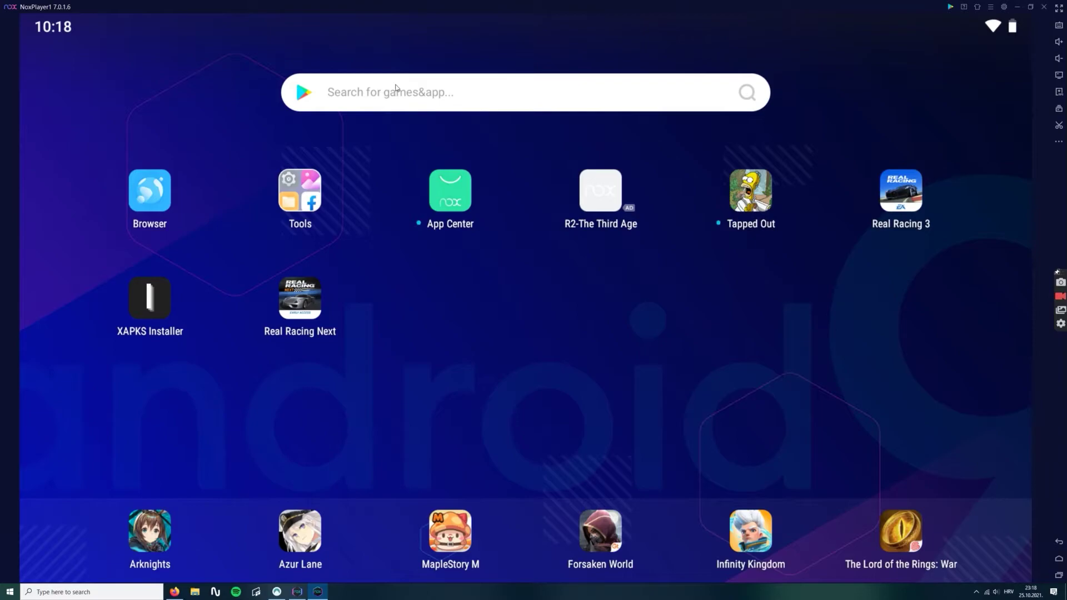
Step: In the Browser app, navigate back to the APKVision Real Racing NEXT page
left_click(150, 197)
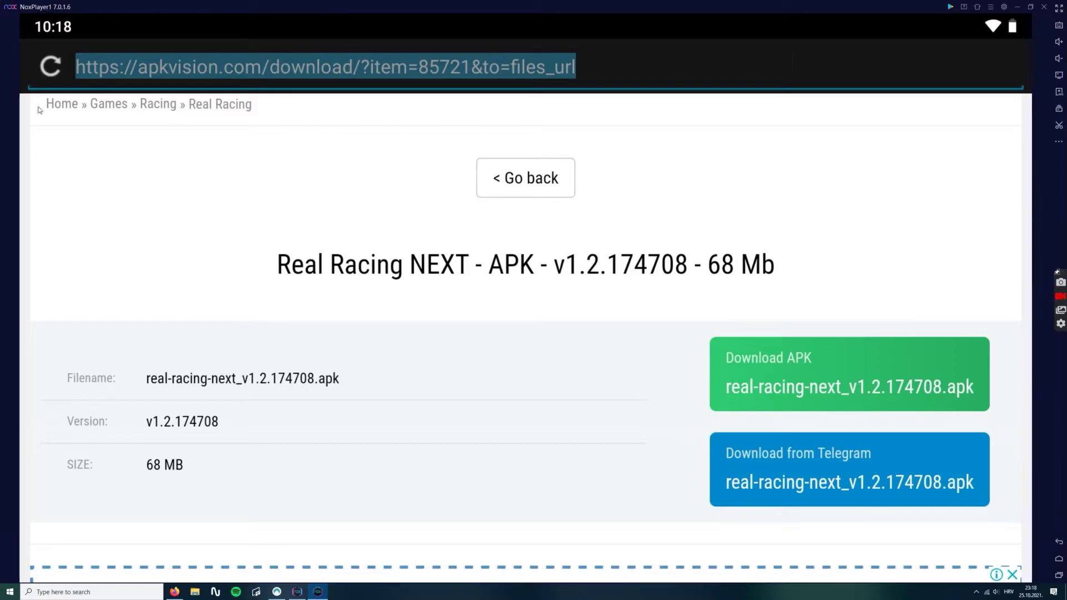
left_click(186, 161)
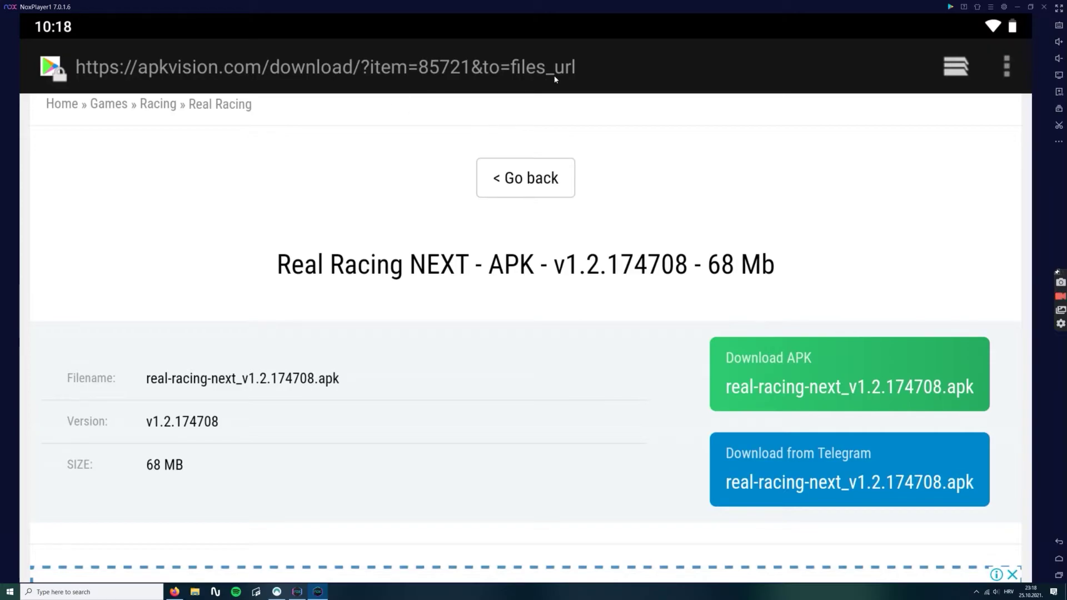
left_click(1059, 541)
left_click(1058, 540)
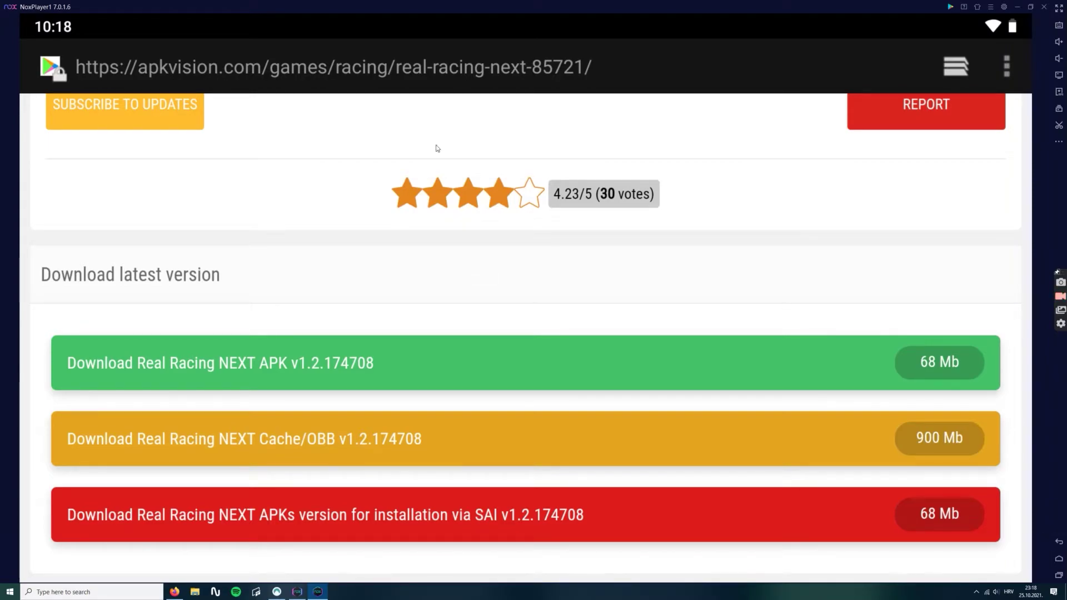
left_click(1058, 540)
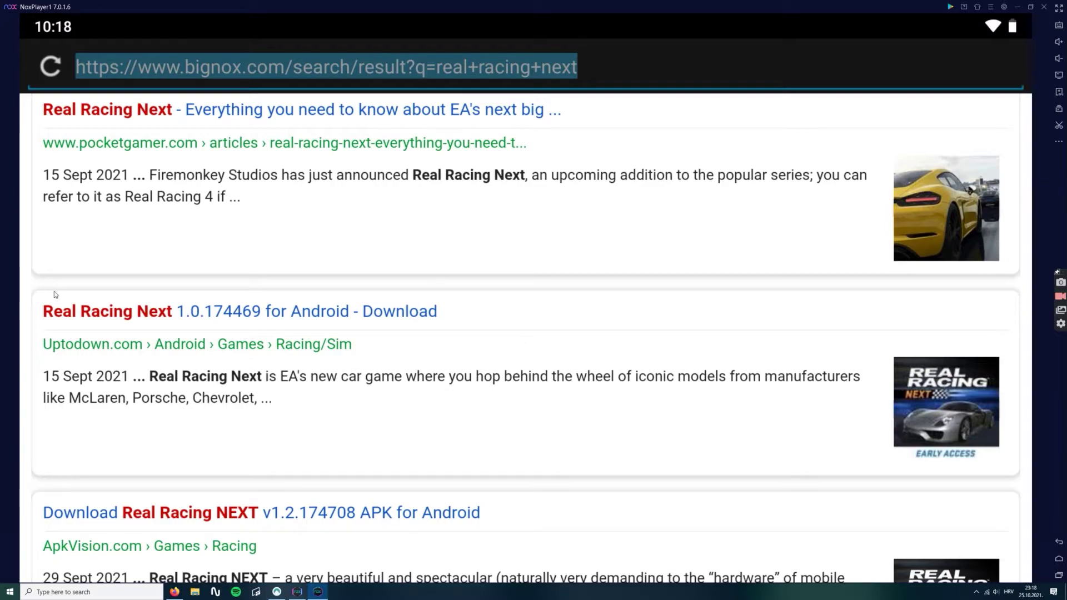
scroll(232, 436, "down", 2)
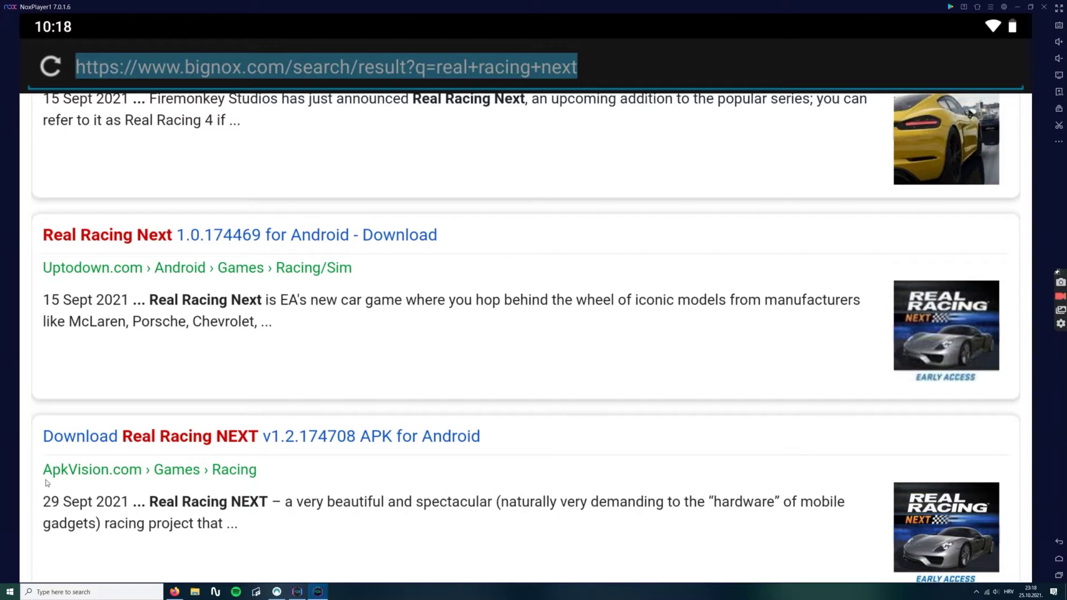
left_click(161, 442)
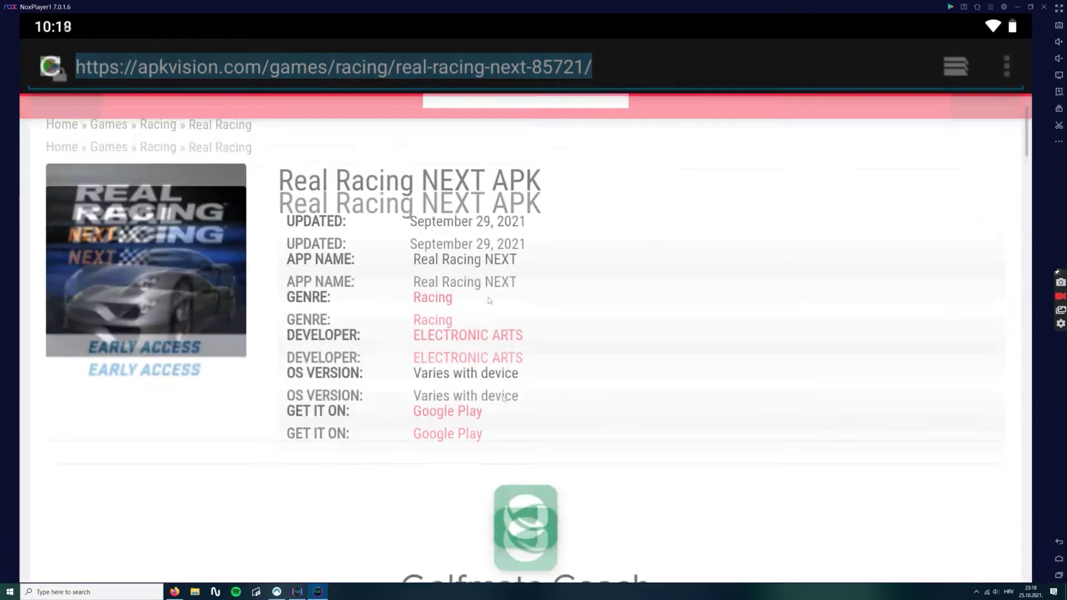
scroll(608, 278, "down", 5)
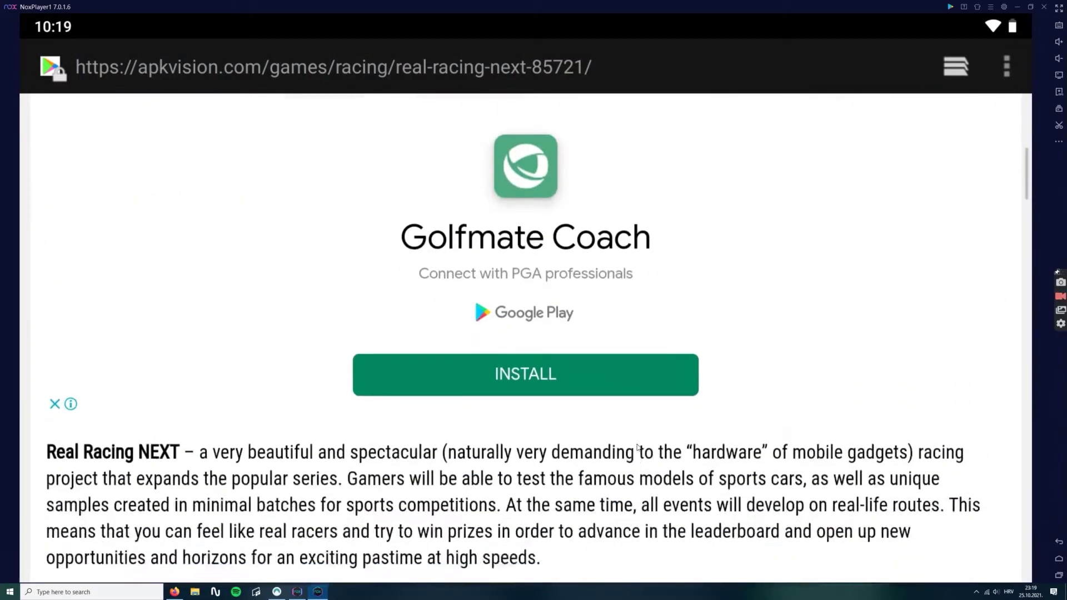
scroll(638, 449, "down", 5)
scroll(654, 241, "down", 3)
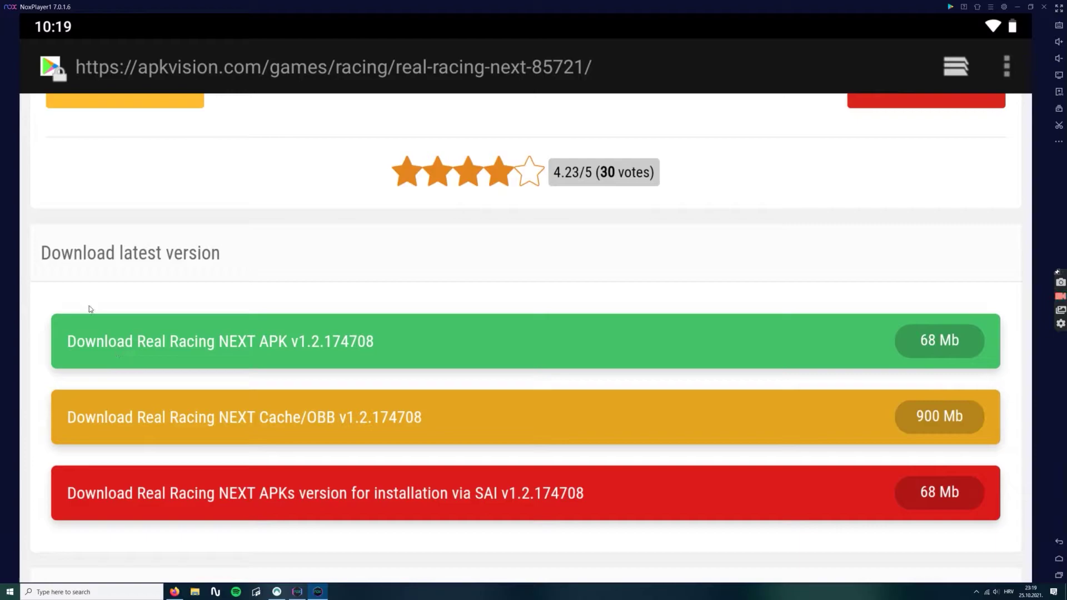
Step: Download the Real Racing NEXT APK, dismissing the full-screen ad along the way
left_click(218, 348)
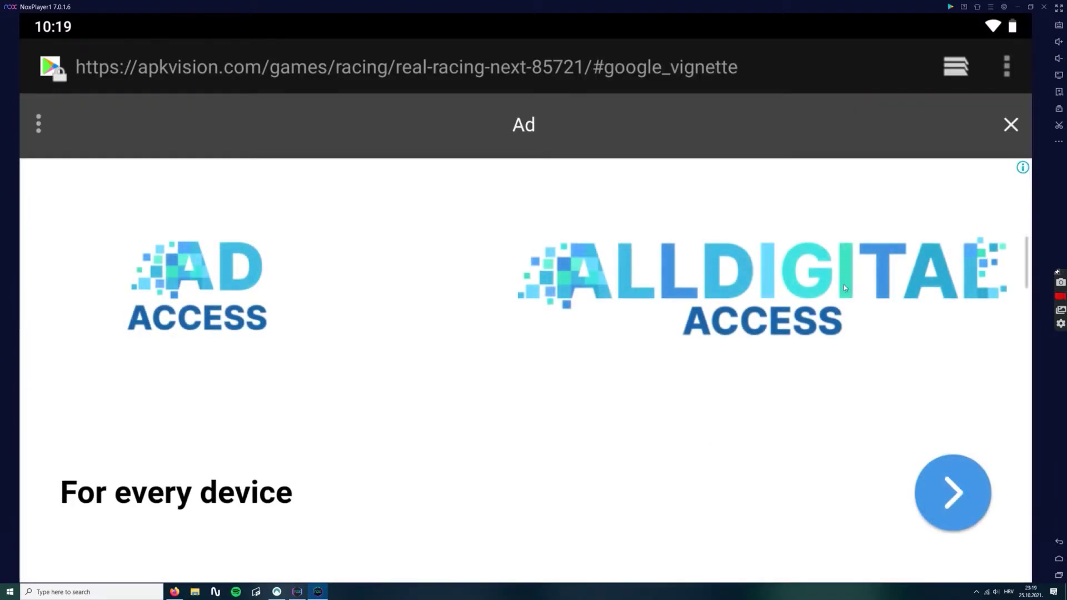
left_click(1010, 124)
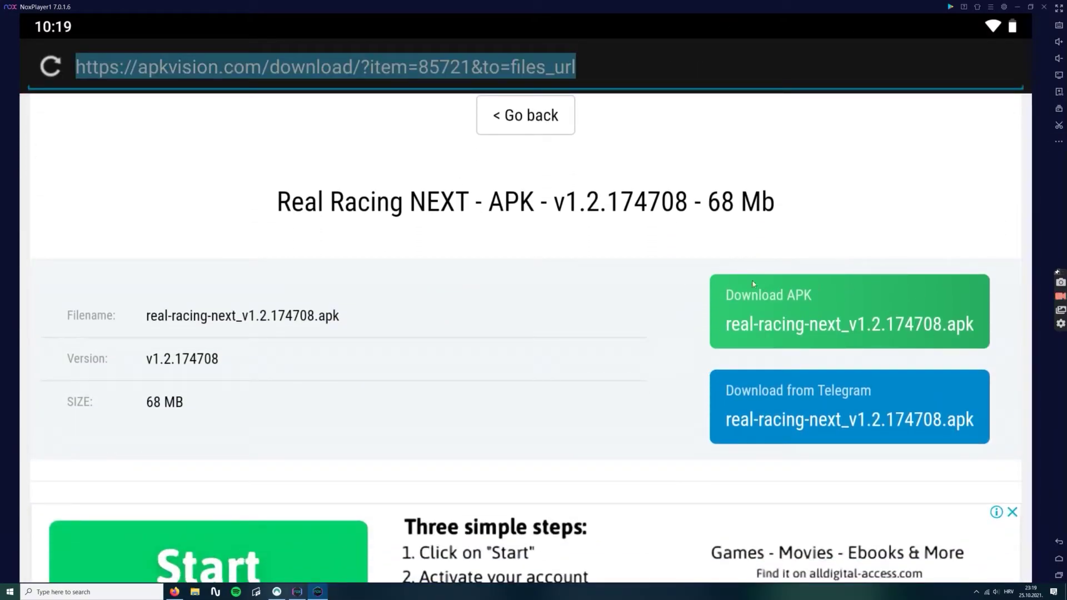
left_click(773, 298)
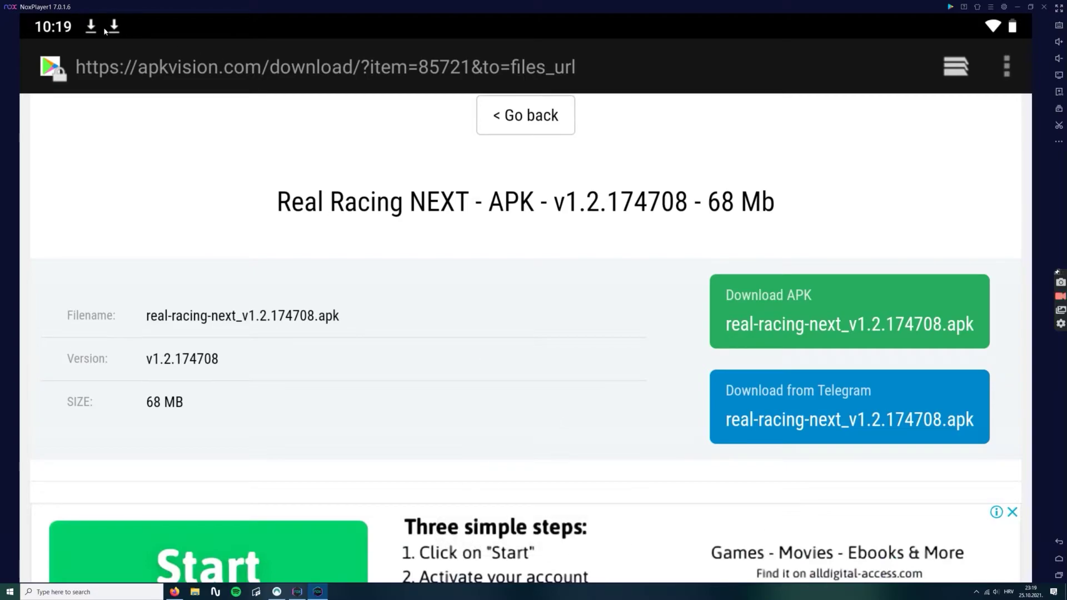
Step: Confirm in the notifications that both APK downloads finished, then bring up recent apps
left_click_drag(106, 31, 368, 309)
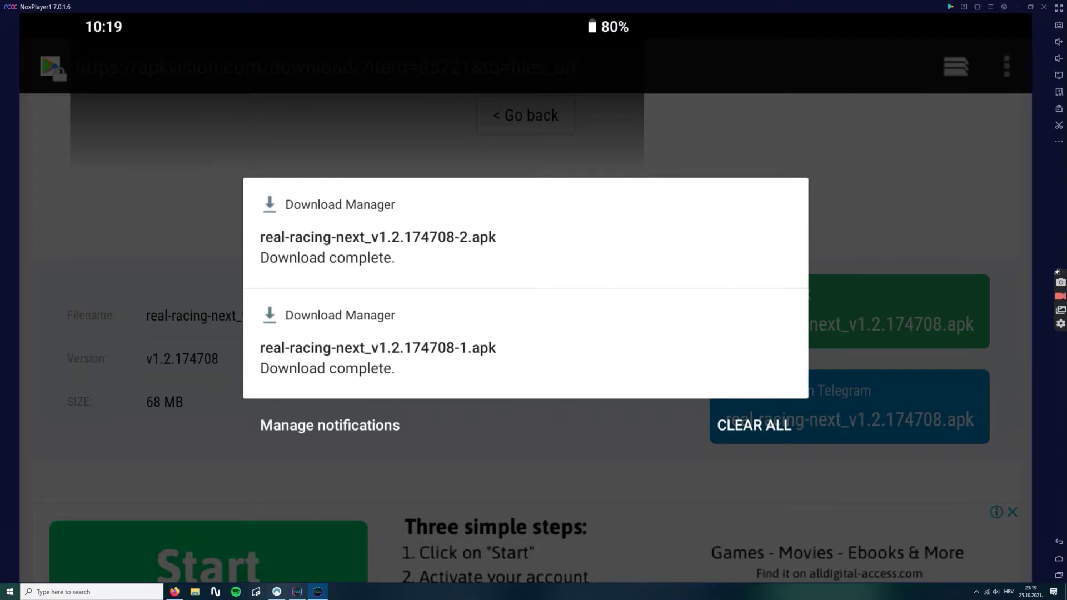
left_click(942, 155)
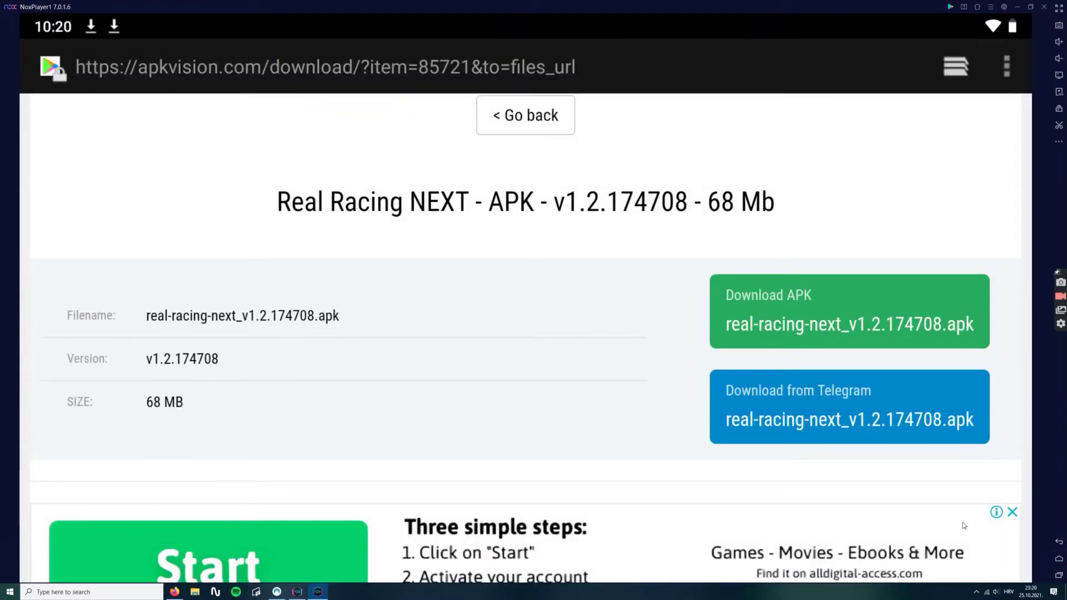
left_click(1058, 574)
scroll(583, 409, "down", 2)
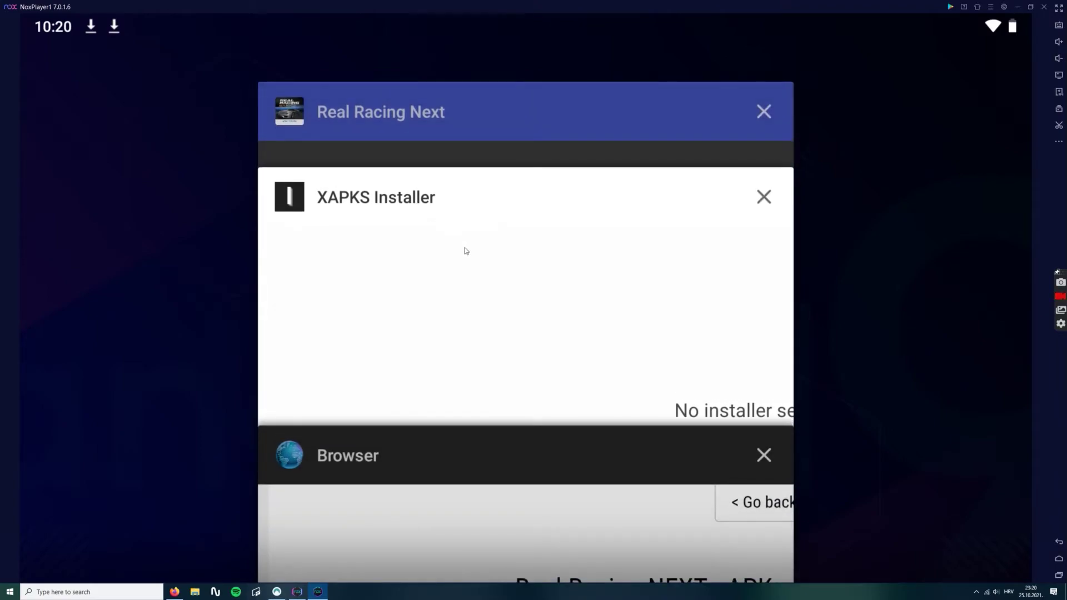
Step: Install real-racing-next_v1.2.174708.apk from Download via XAPKS Installer, then return home
left_click(412, 245)
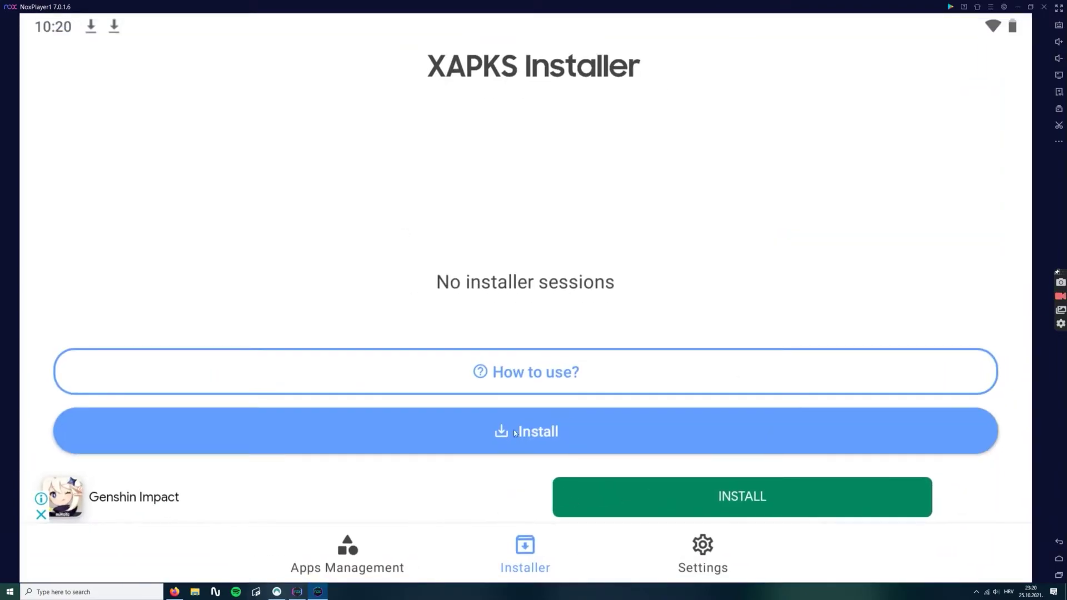
left_click(506, 450)
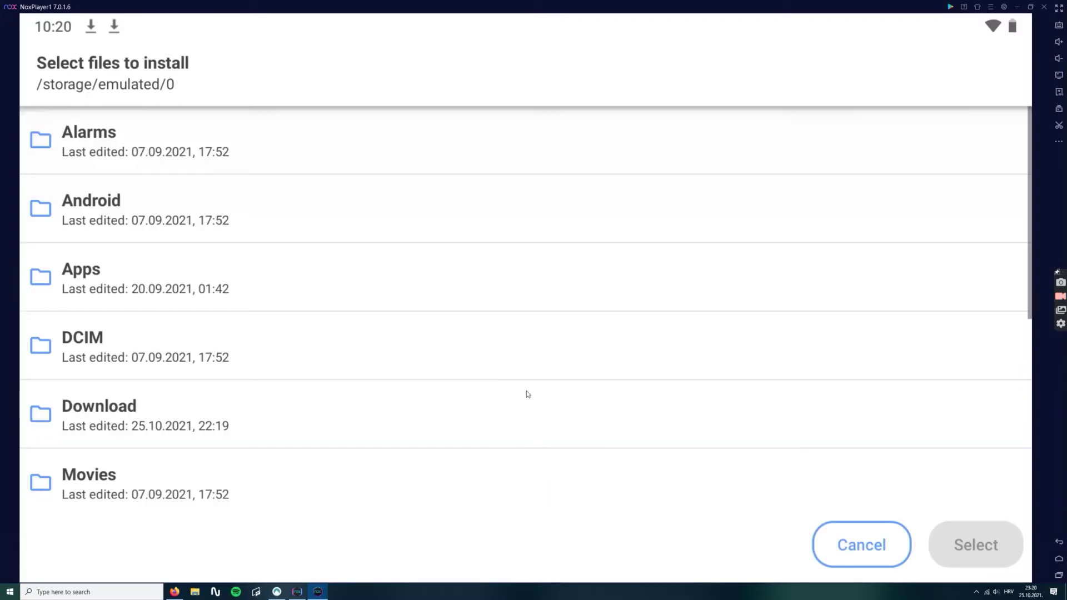
left_click(100, 411)
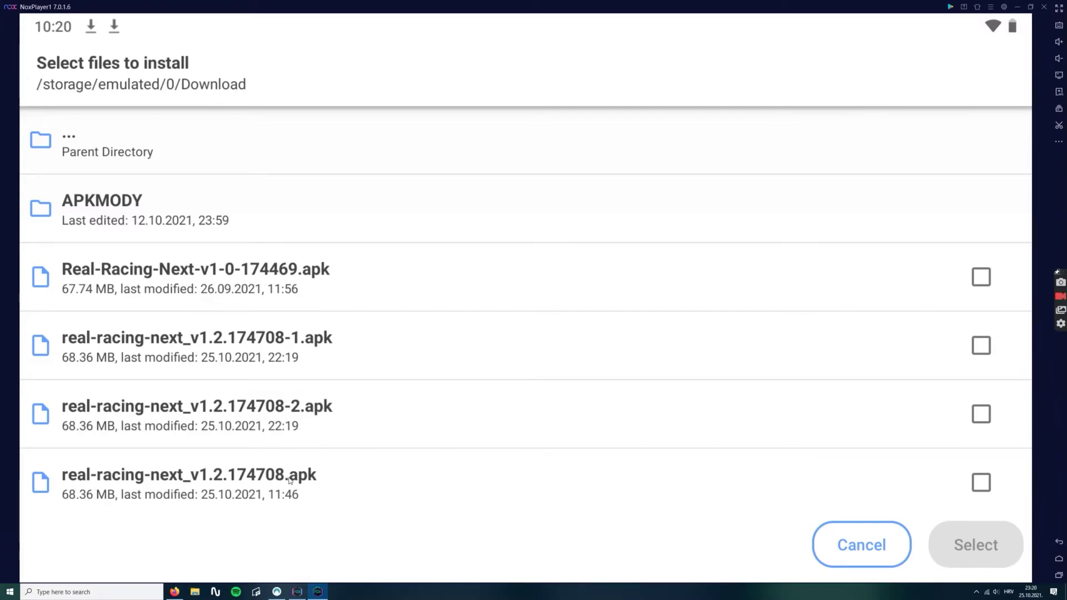
left_click(142, 477)
left_click(956, 557)
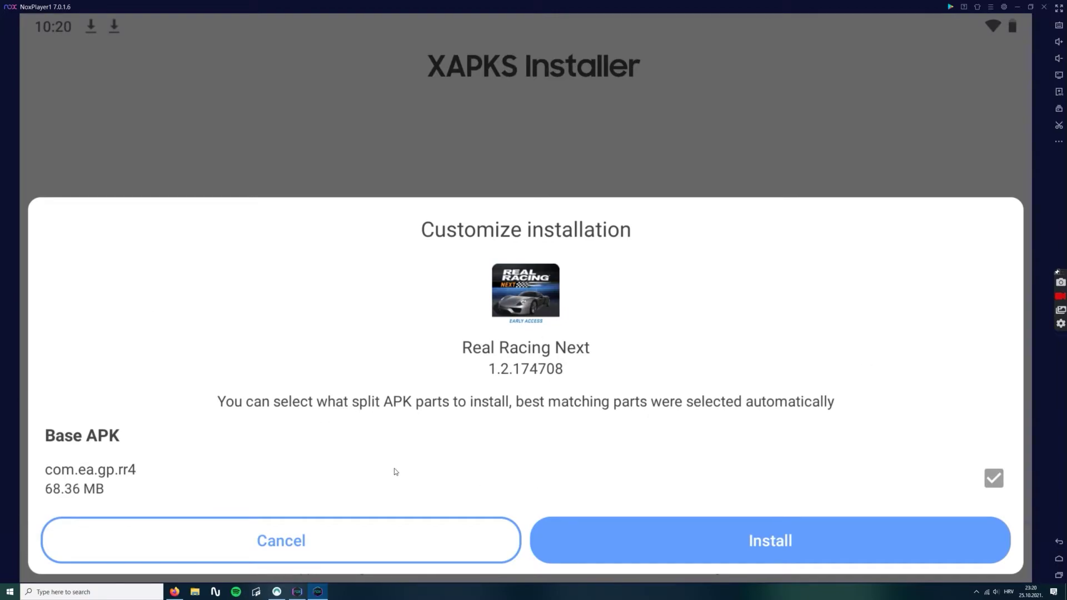
left_click(369, 537)
left_click(1059, 576)
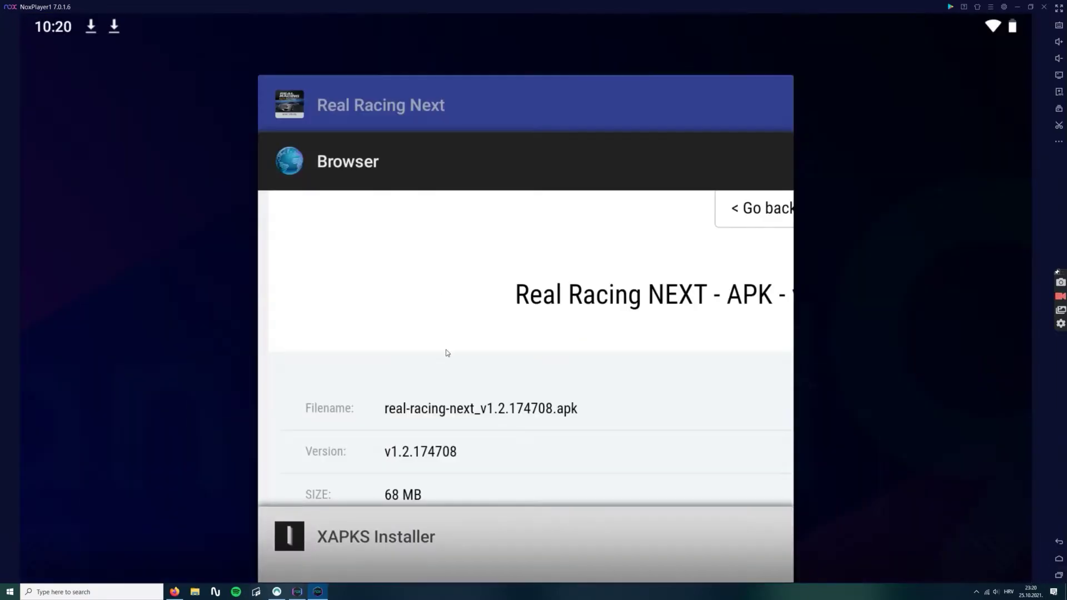
left_click(916, 348)
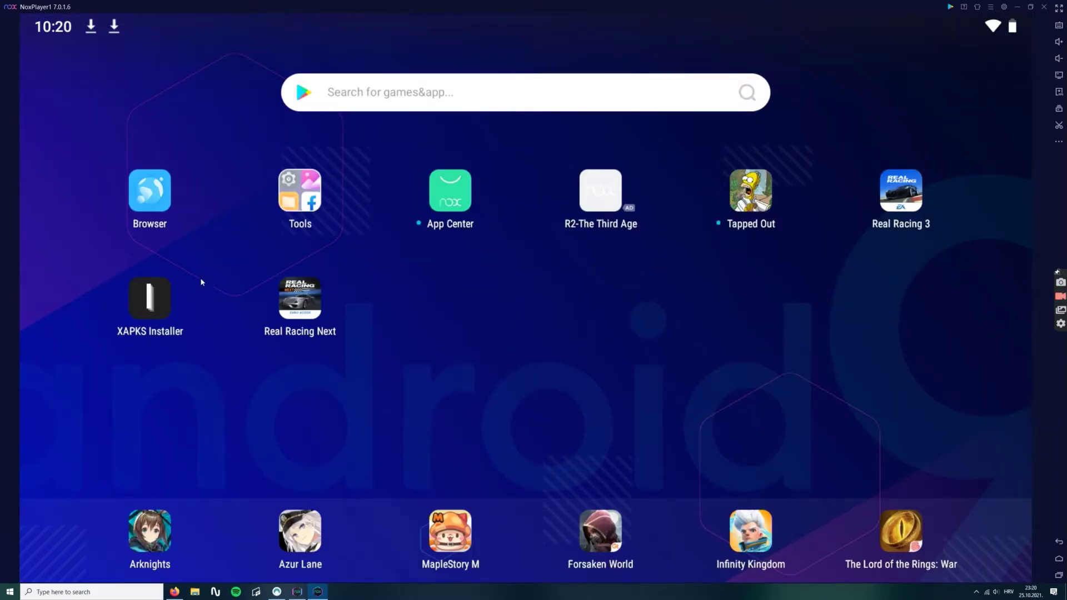
Step: Launch Real Racing Next, choose the Hockenheimring National Course race, and open keyboard mapping
left_click(315, 301)
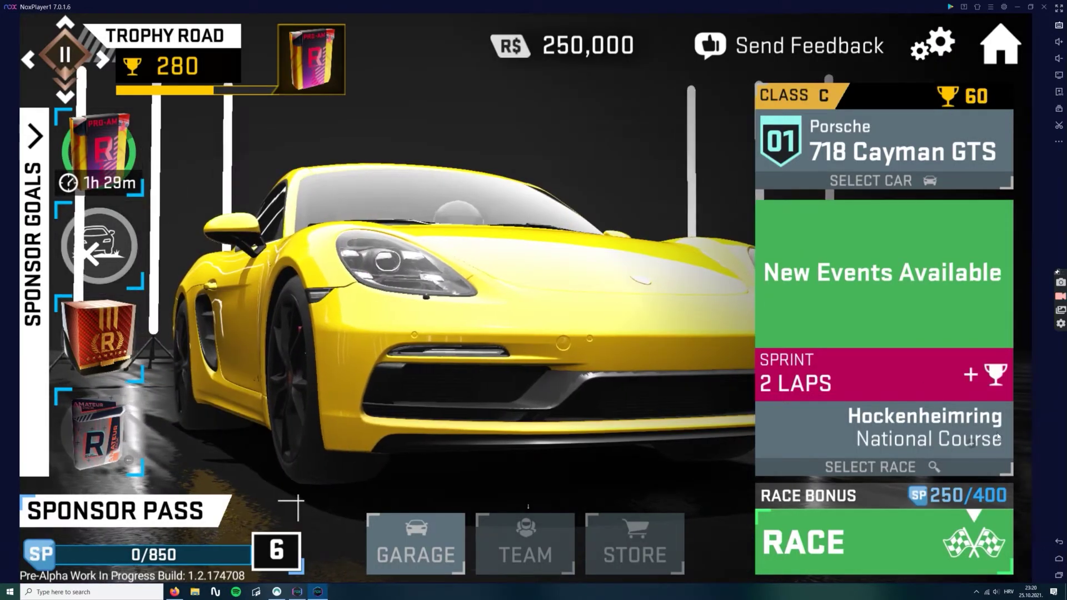
left_click(969, 440)
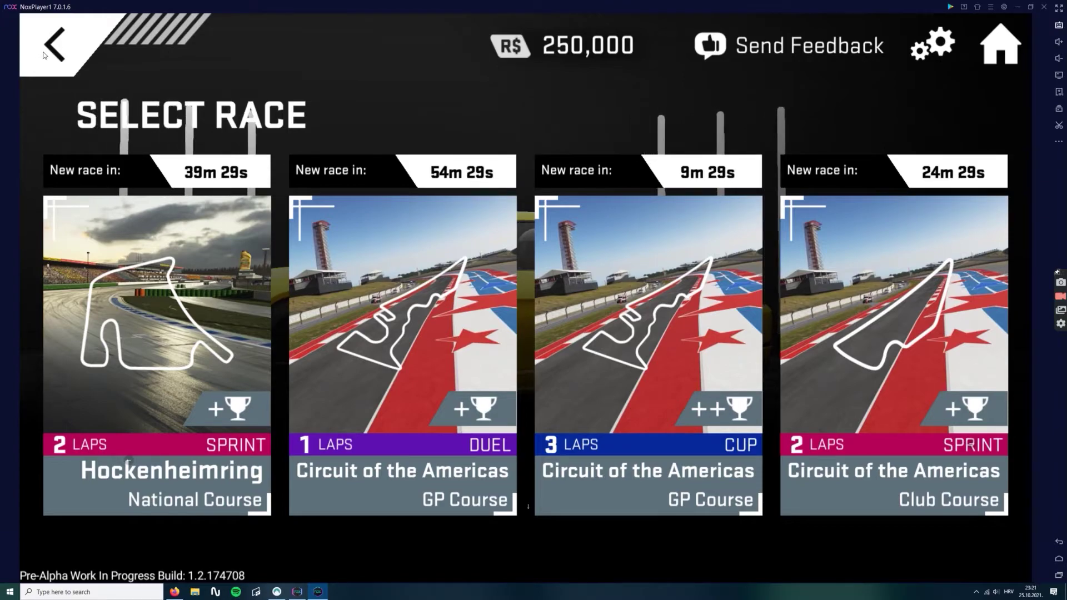
left_click(43, 55)
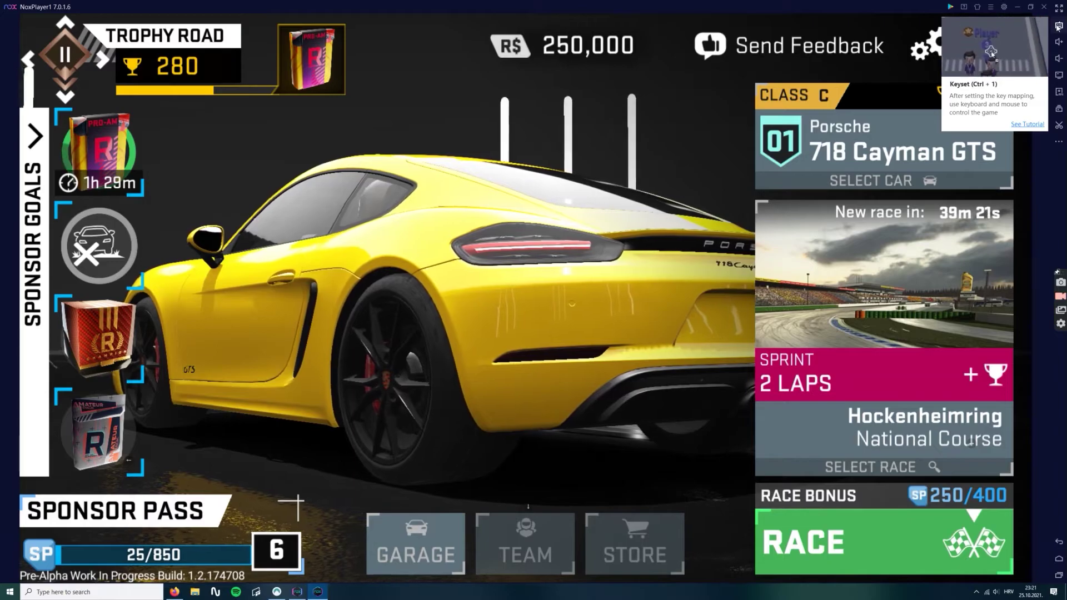
left_click(1060, 30)
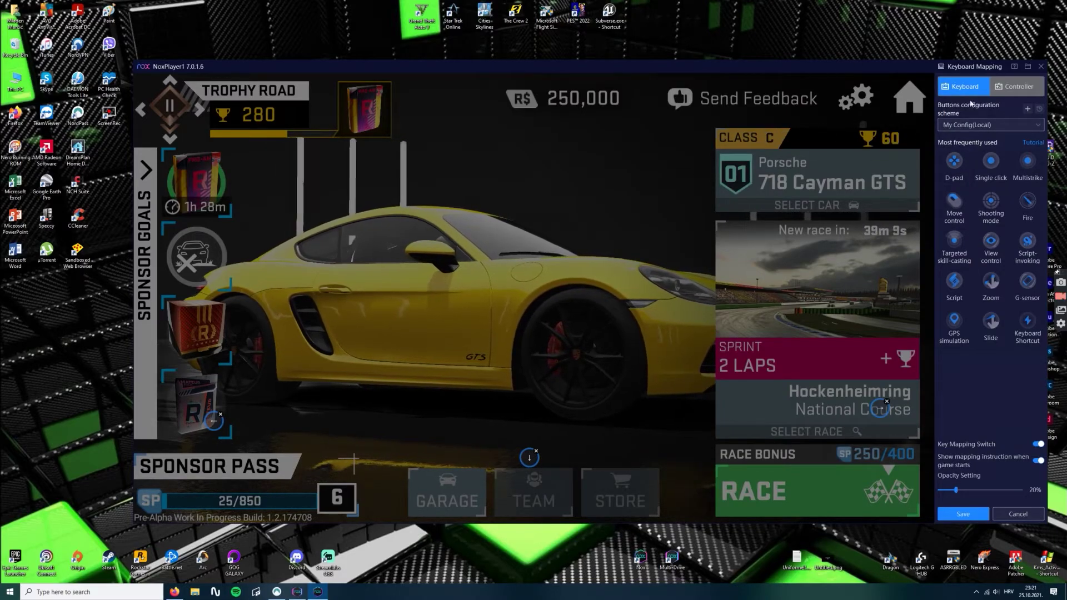
Step: Close the Keyboard Mapping panel and open the game's Controls settings via the gear icon
left_click(1018, 514)
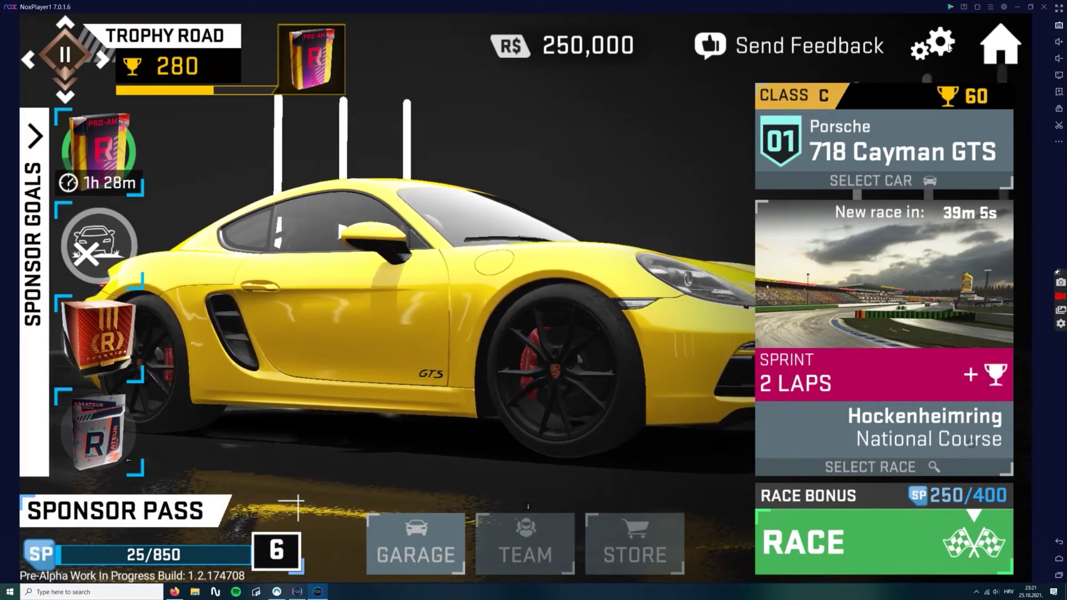
left_click(931, 44)
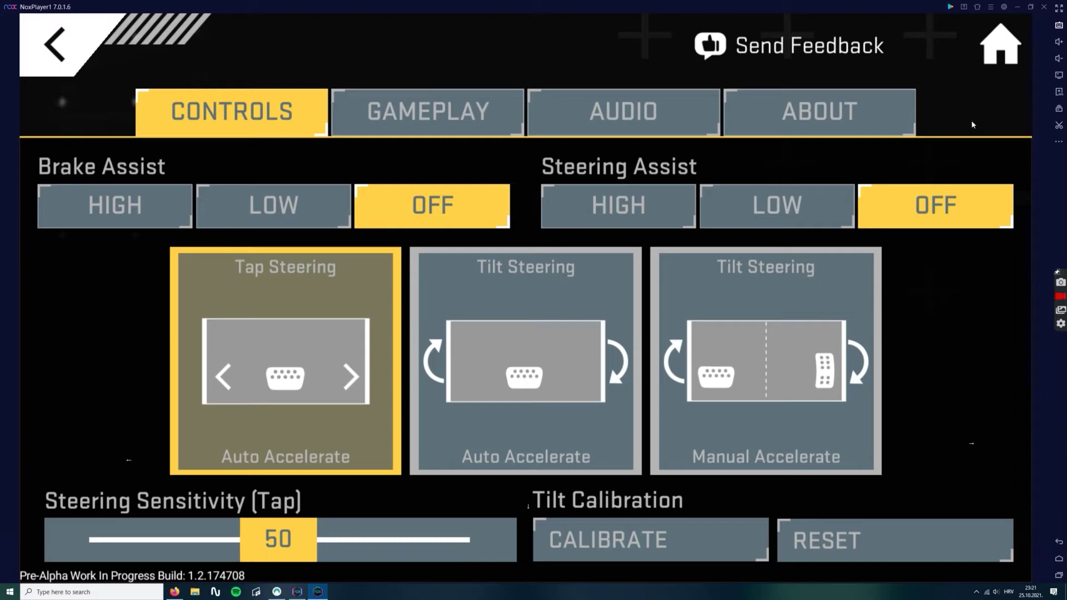
Step: Choose tap steering with auto accelerate and return to the car lobby
left_click(258, 317)
left_click(55, 44)
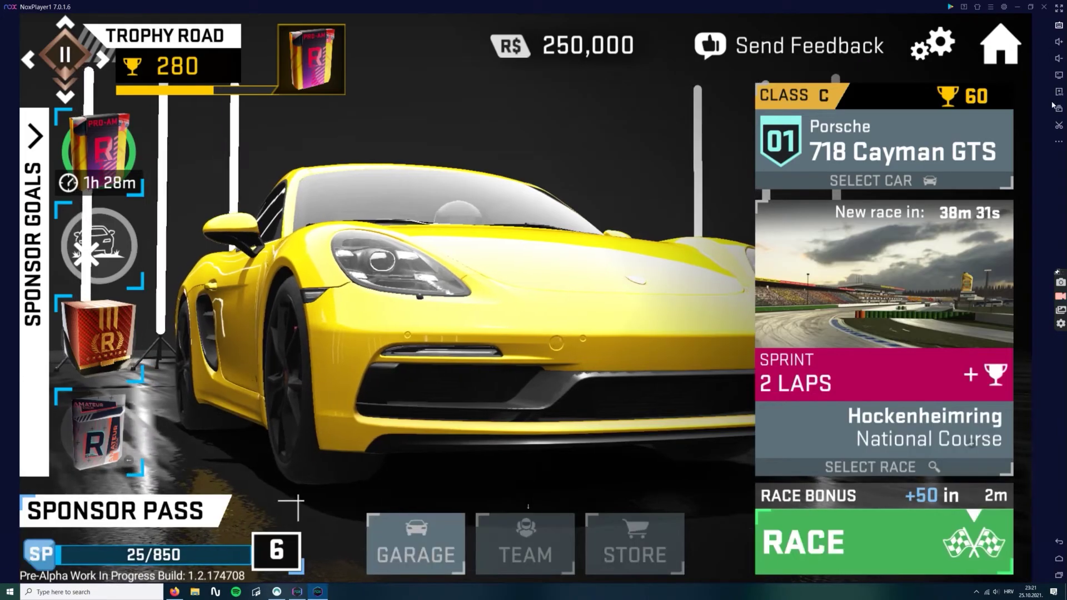
left_click(1059, 25)
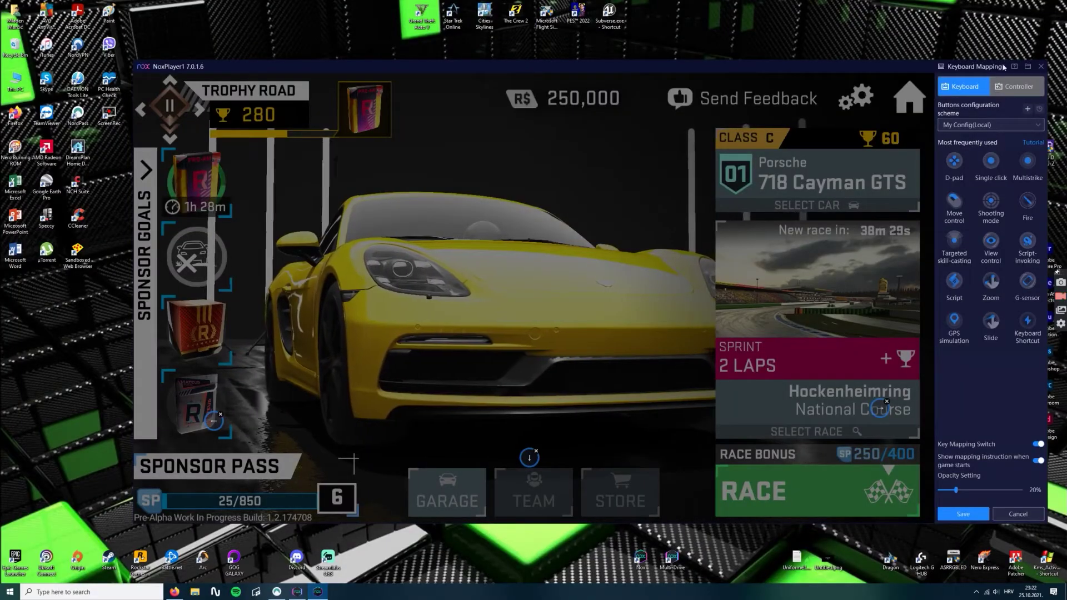
Step: Add then remove a WASD directional pad, reposition the key control, and save the layout
left_click(954, 163)
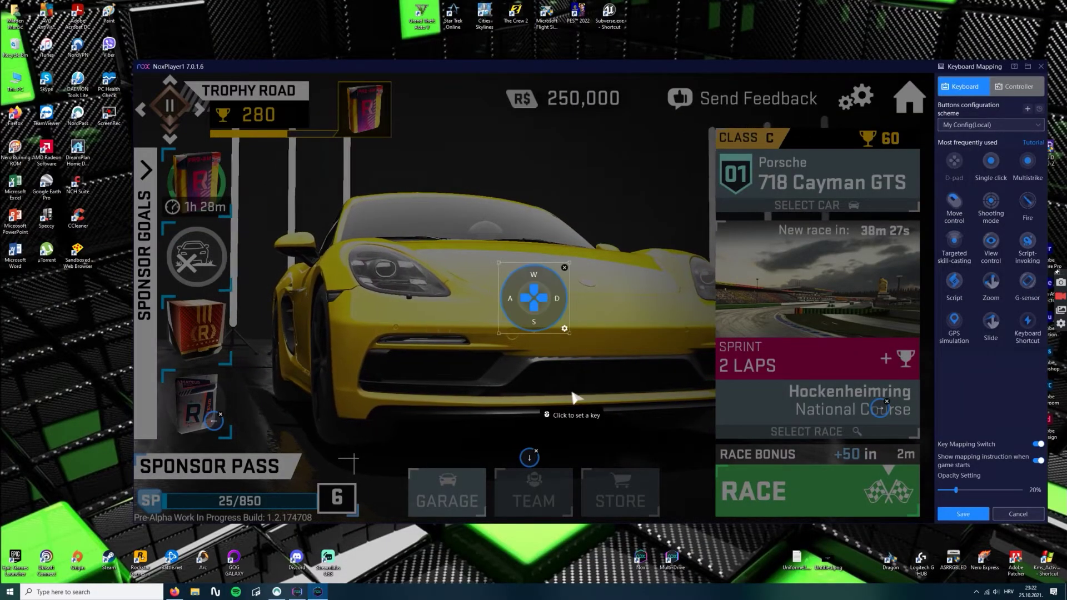
left_click(563, 268)
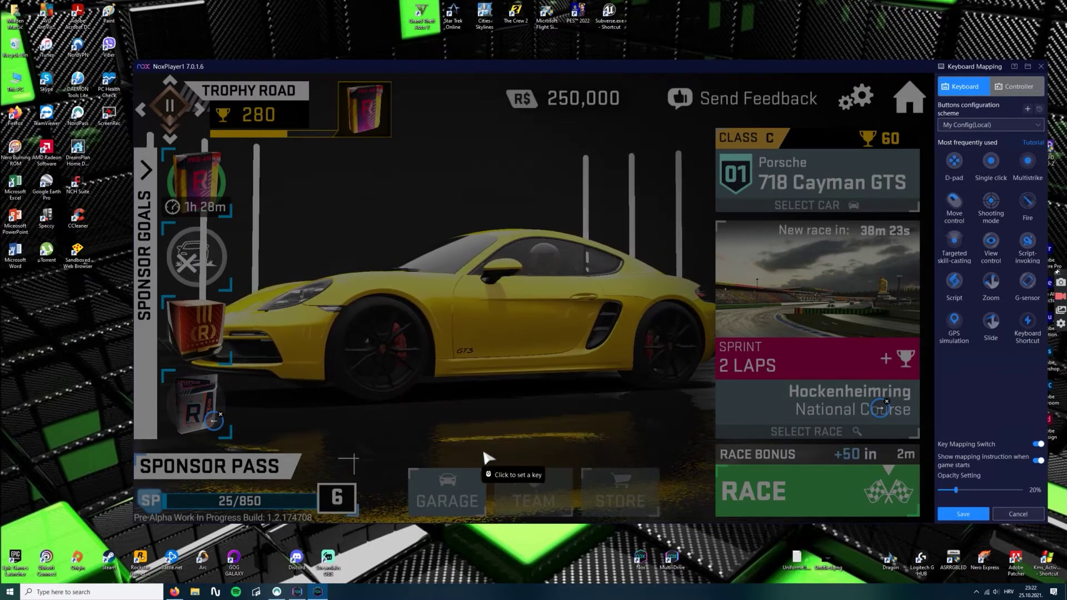
left_click_drag(530, 457, 421, 460)
left_click_drag(881, 409, 517, 402)
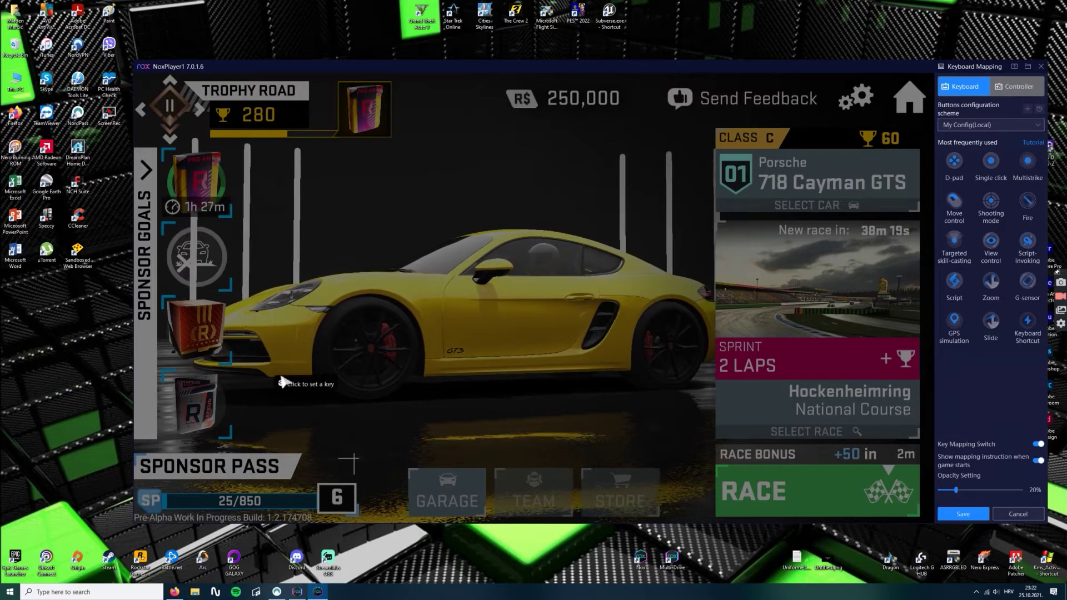
left_click_drag(517, 402, 1026, 148)
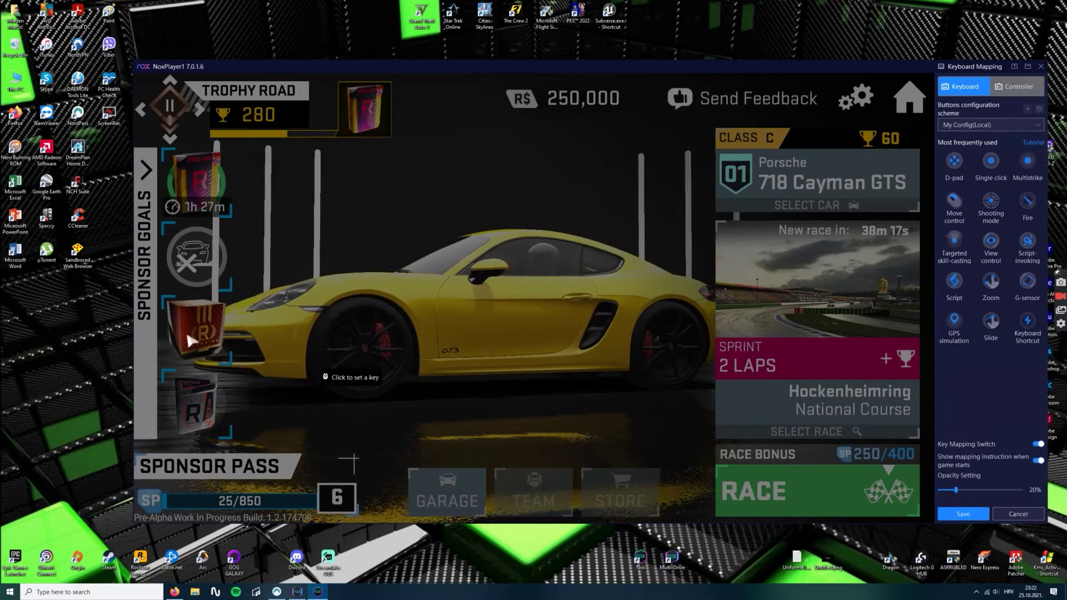
left_click(1006, 516)
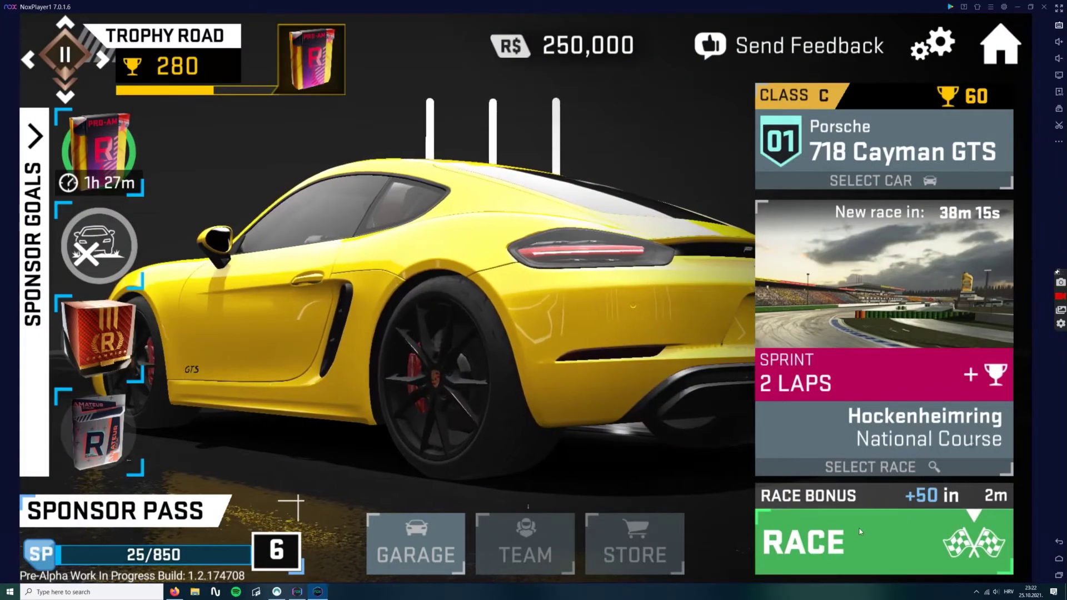
Step: Start the Hockenheimring race and steer the Porsche with the Left and Right arrow keys
left_click(906, 516)
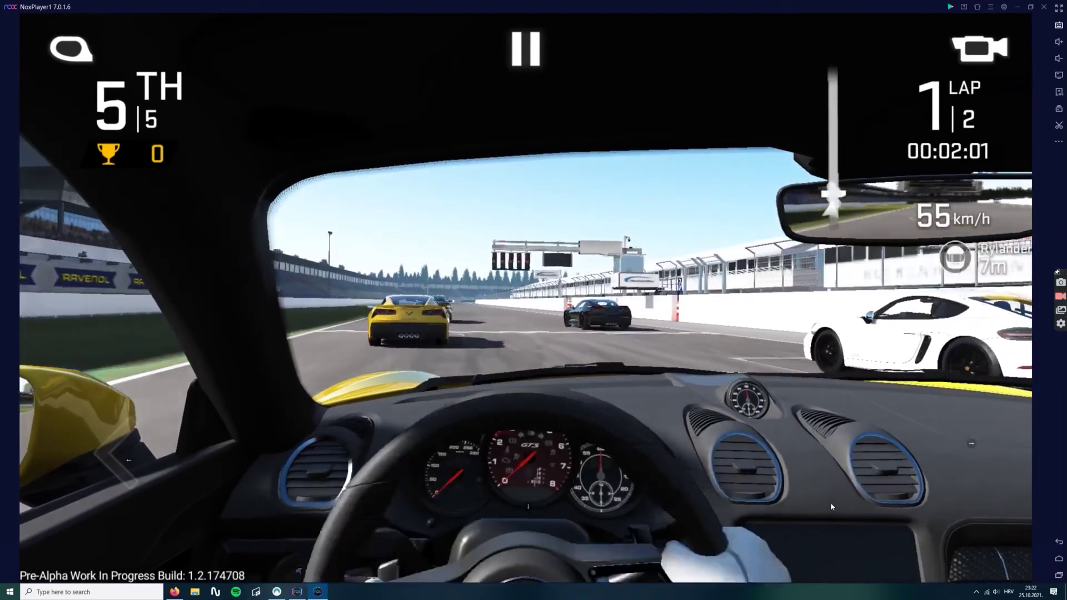
key("Left")
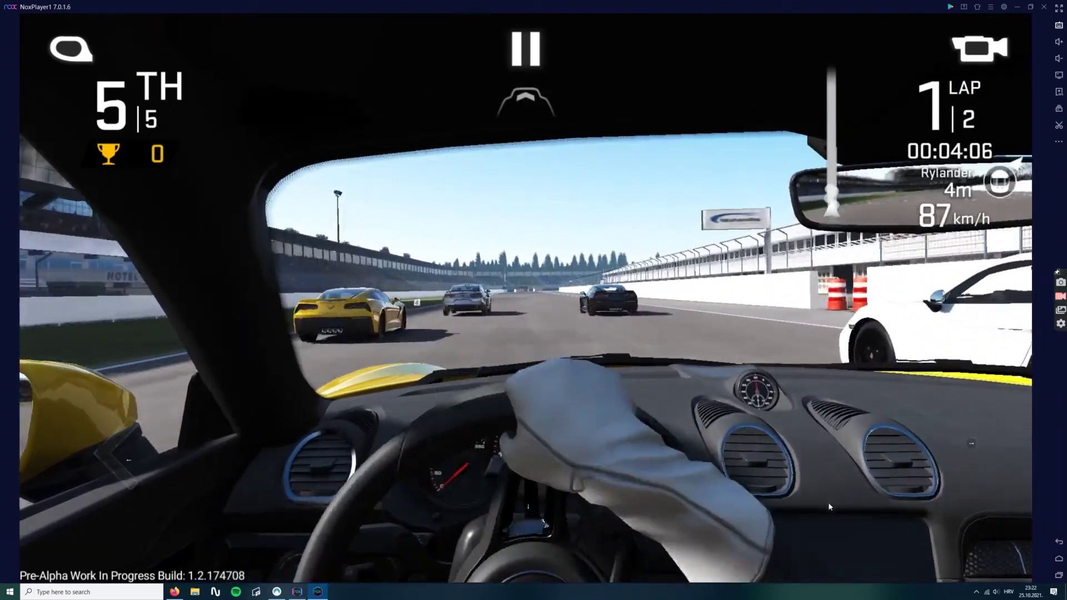
key("Right")
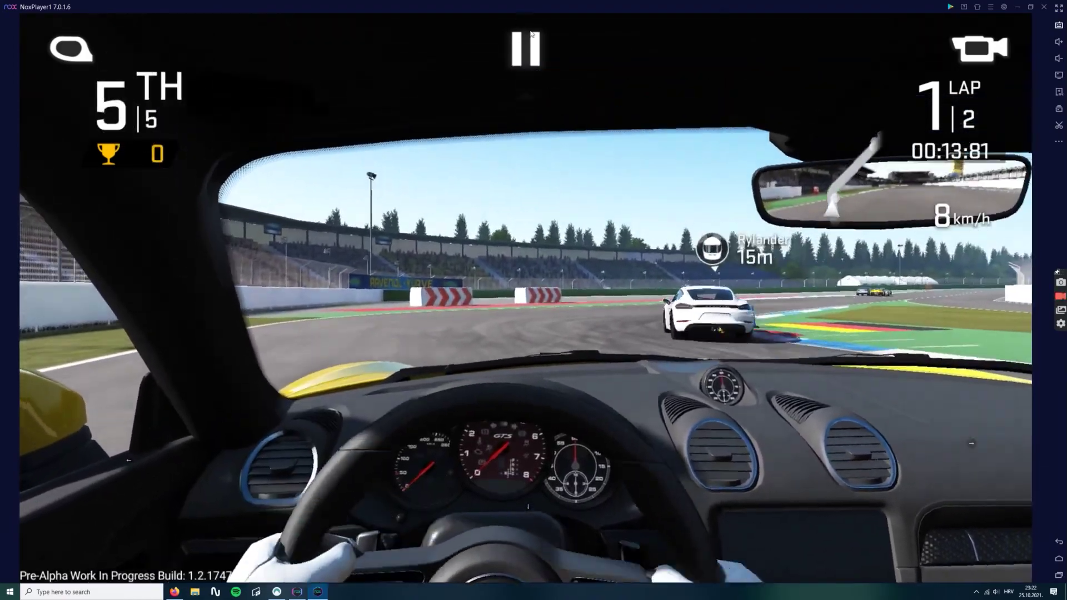
Step: Pause, delete the right, lower-centre and left key mappings, save, and resume the race
left_click(525, 43)
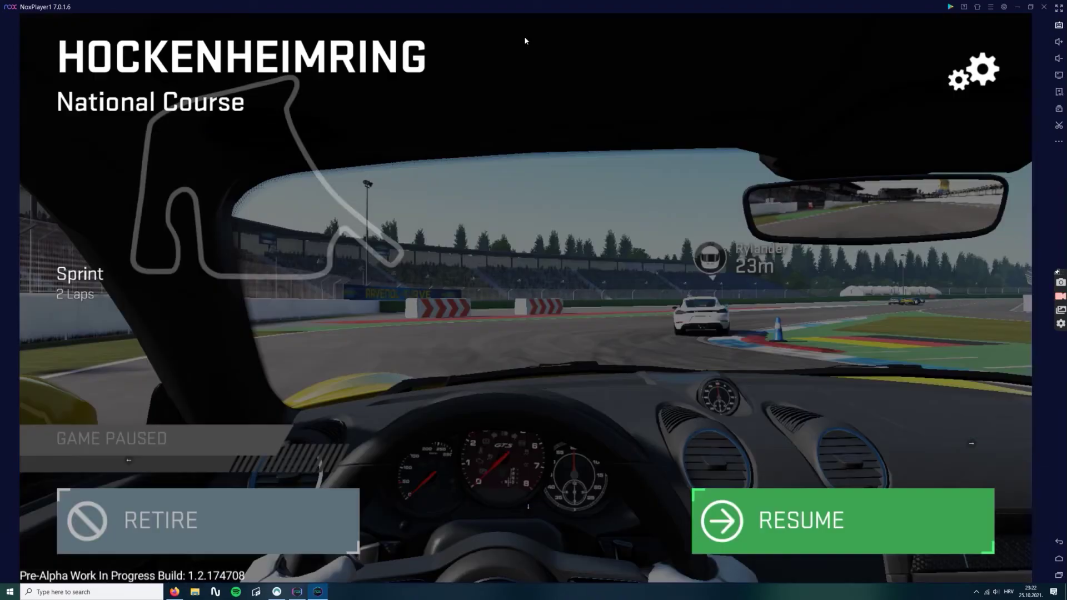
left_click(1059, 26)
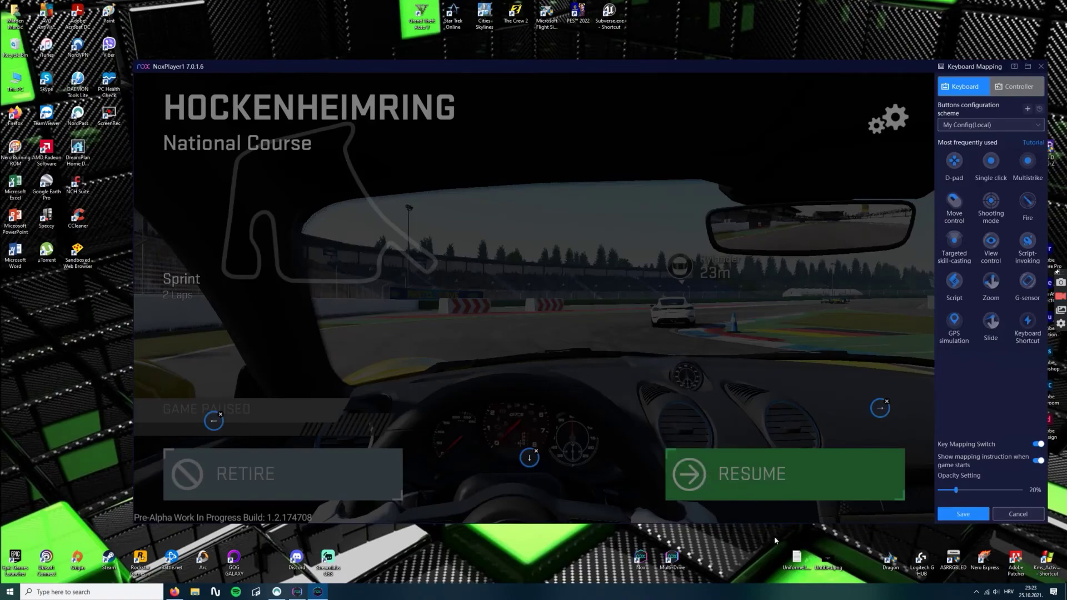
left_click(886, 403)
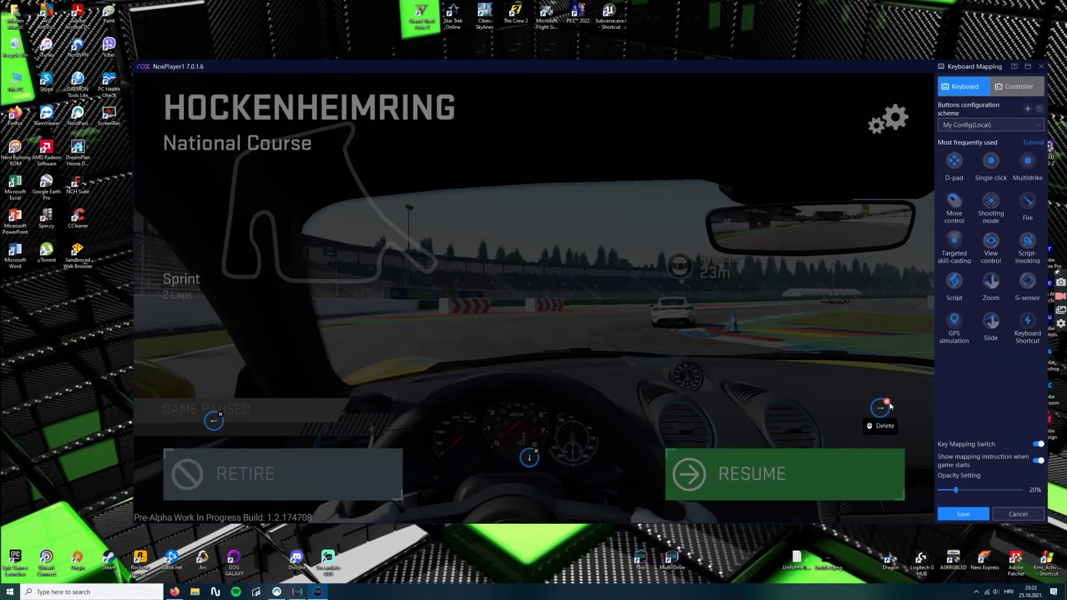
left_click(536, 451)
left_click(220, 414)
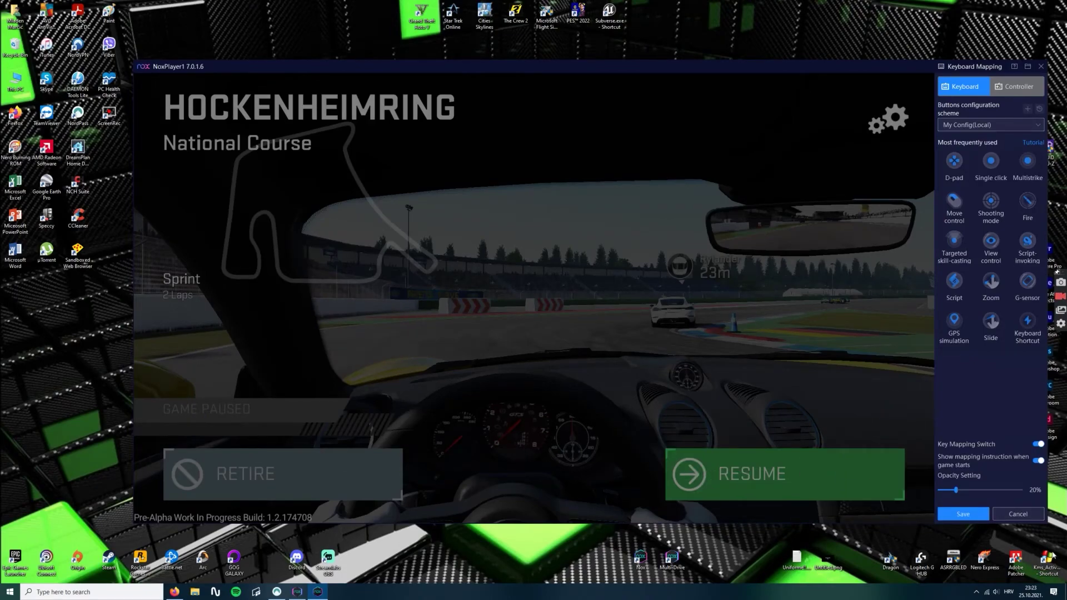
left_click(962, 513)
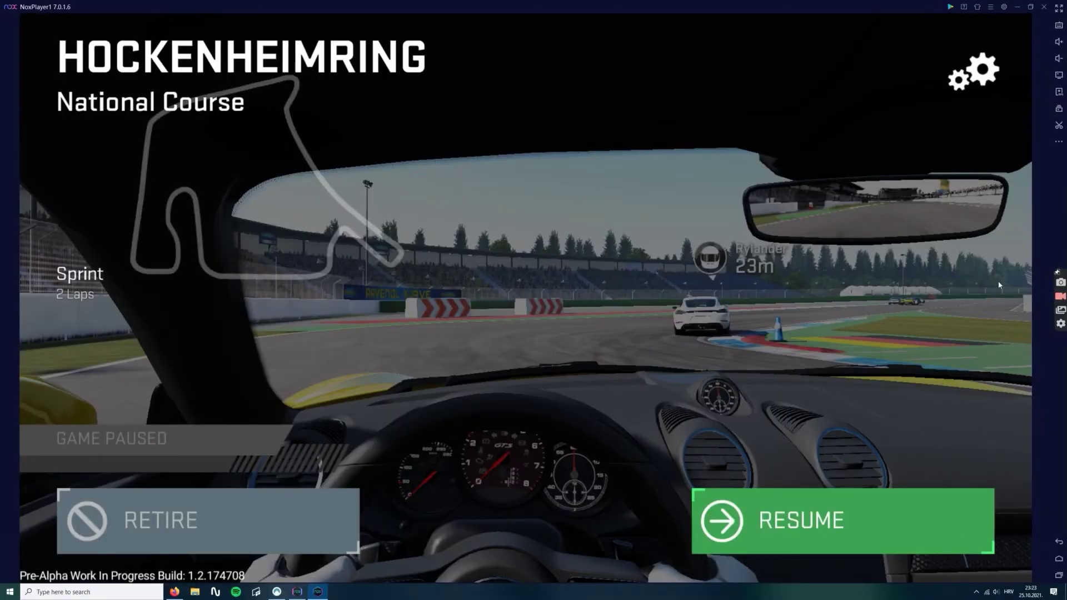
left_click(761, 526)
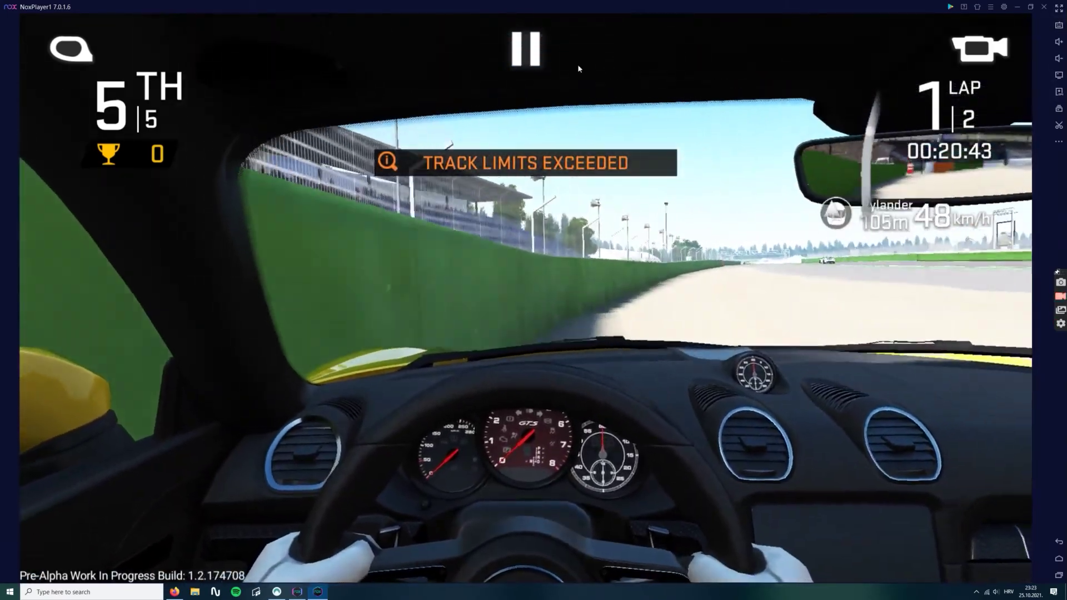
Step: Pause the race and add, then remove, a directional pad in the key-mapping editor
left_click(557, 53)
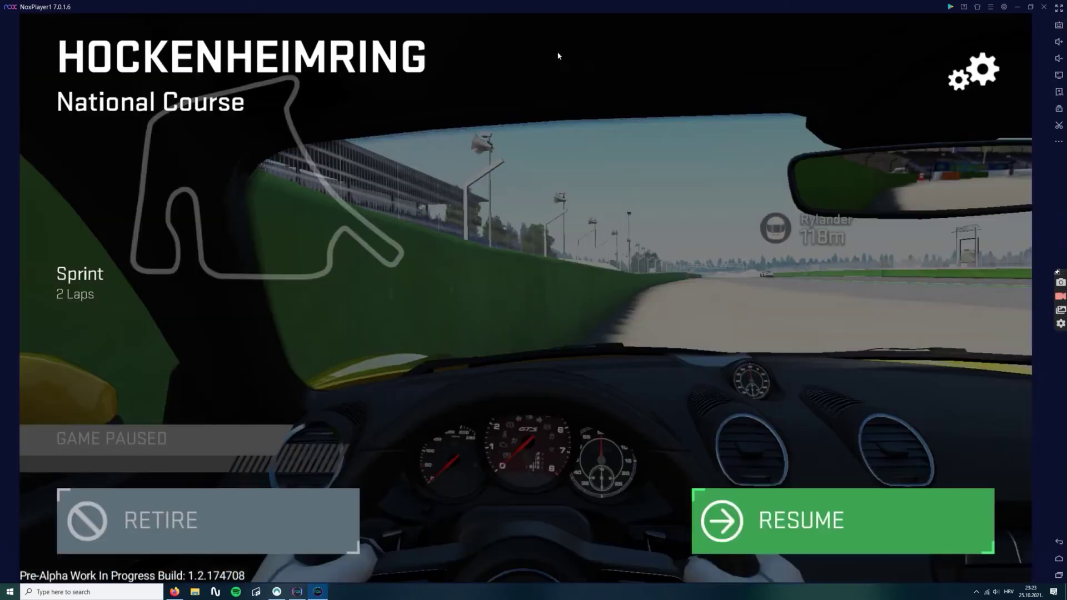
left_click(1059, 27)
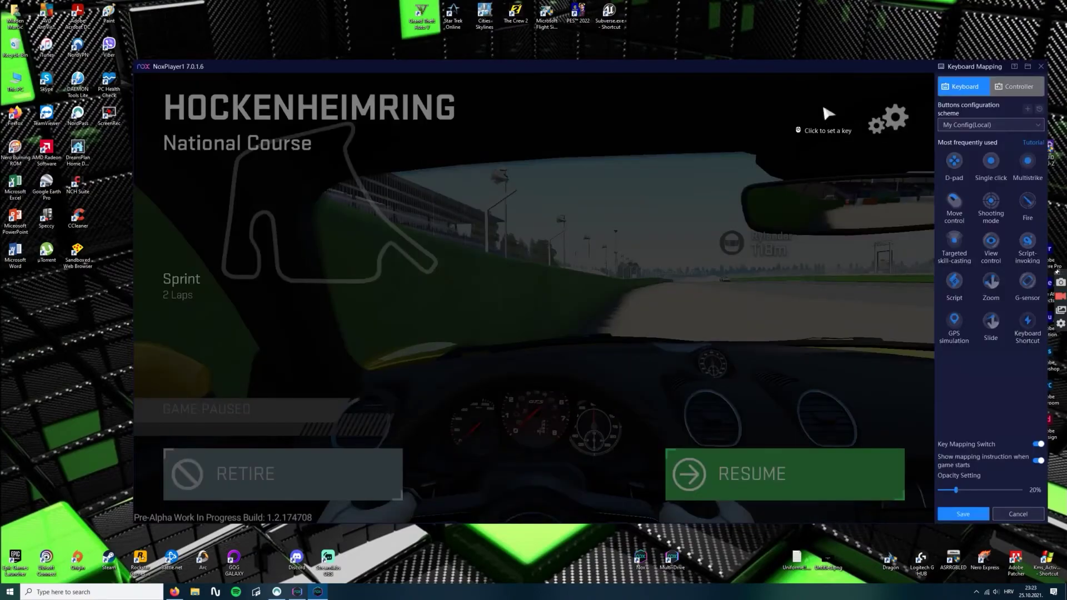
left_click(954, 160)
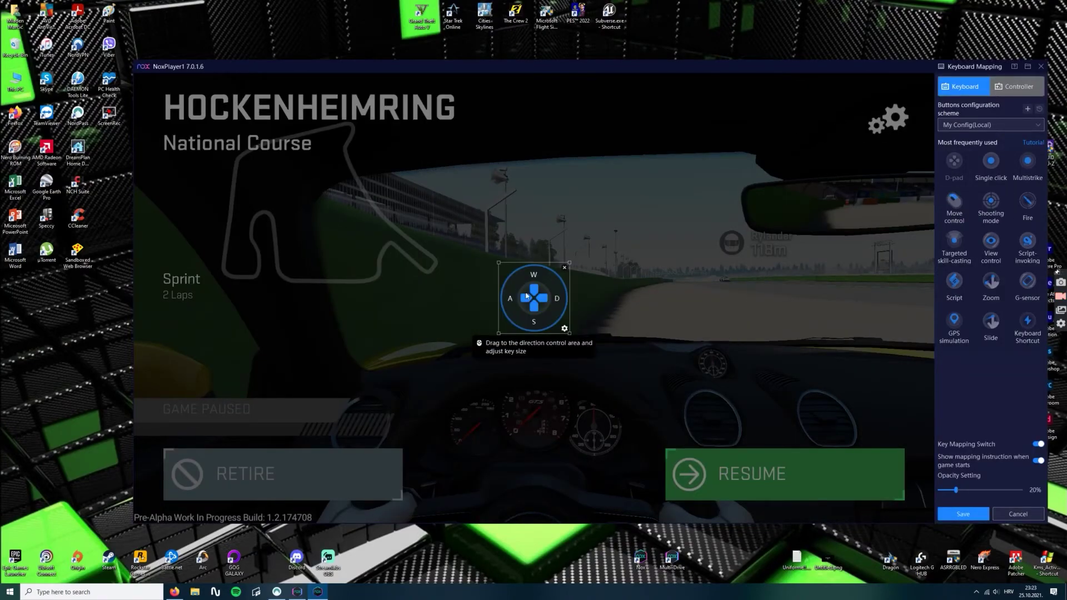
left_click(564, 269)
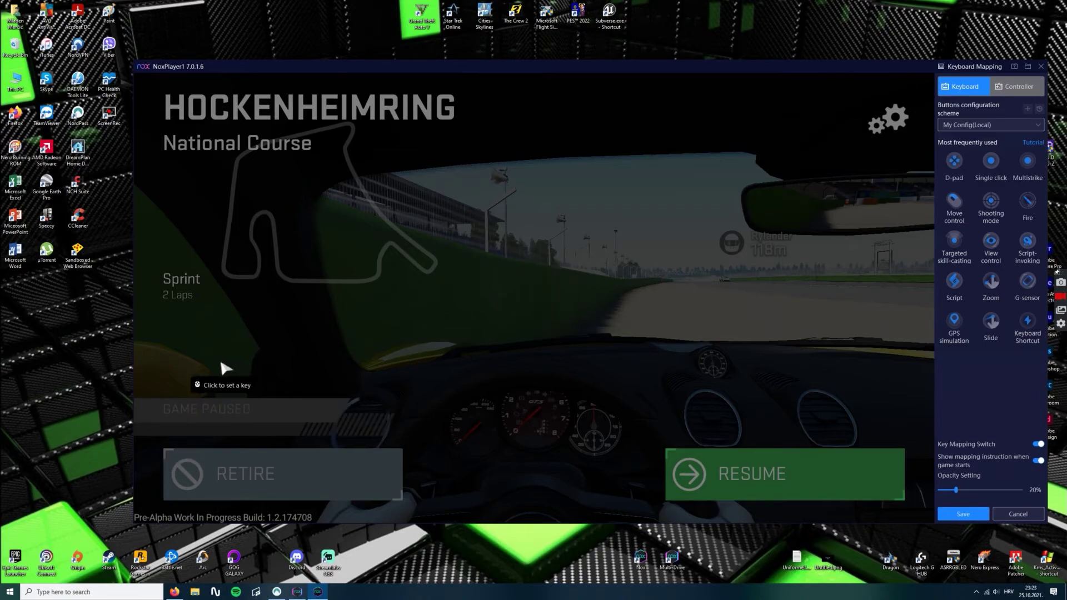
Step: Place left, bottom-centre and right tap points bound to Space, Down and Right, then save
left_click(203, 373)
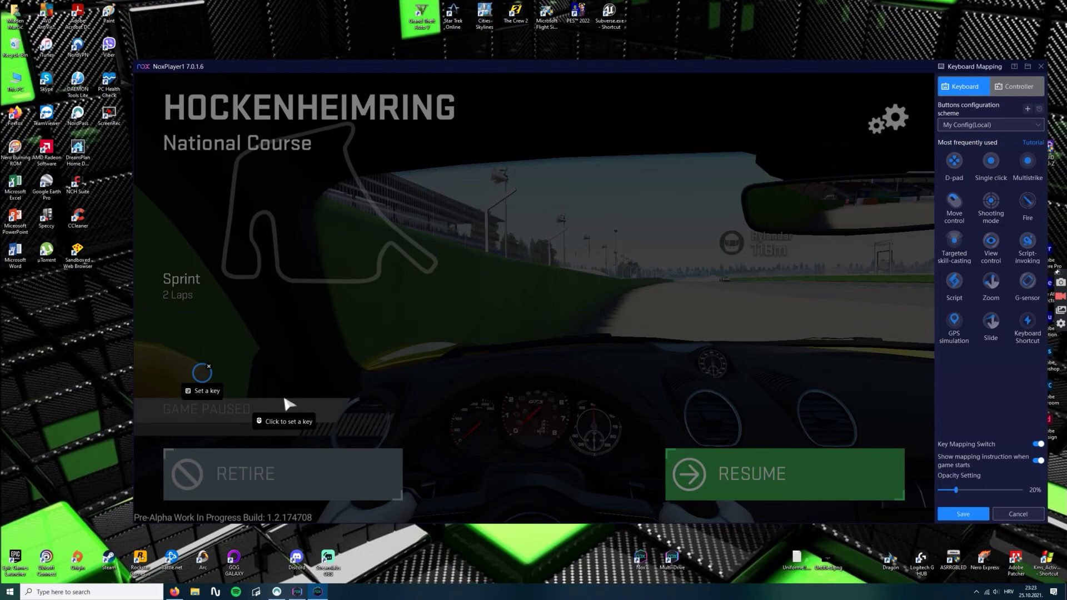
key("space")
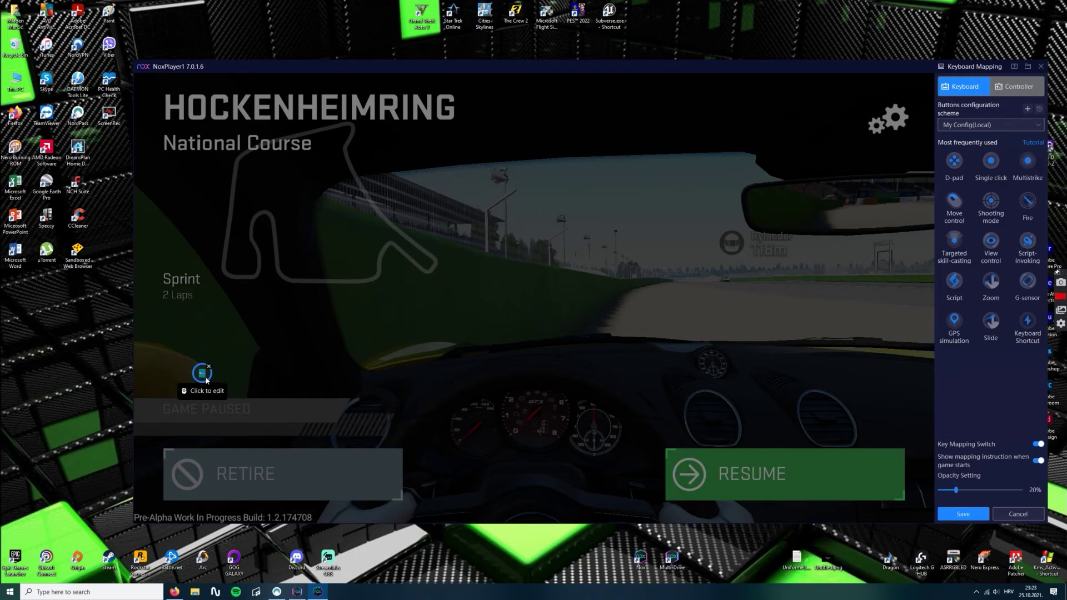
left_click(519, 450)
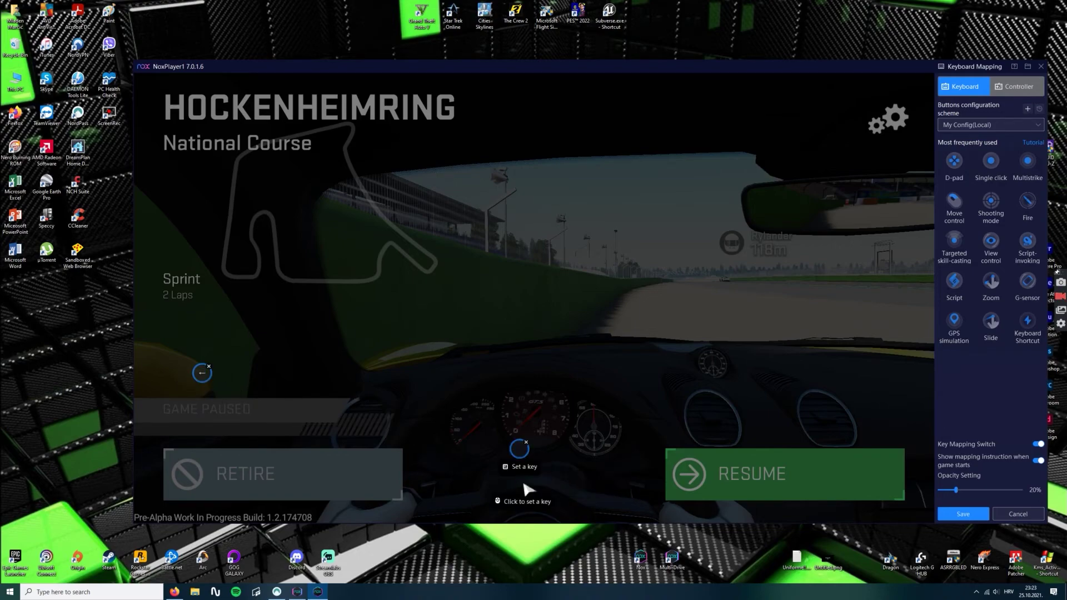
key("Down")
left_click(879, 385)
key("Right")
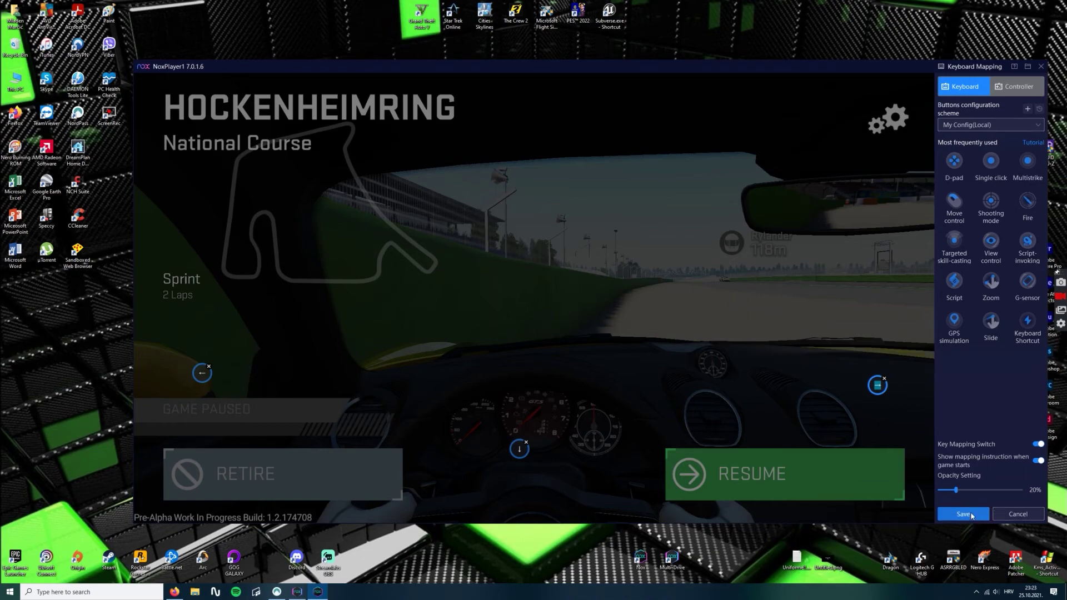
left_click(971, 515)
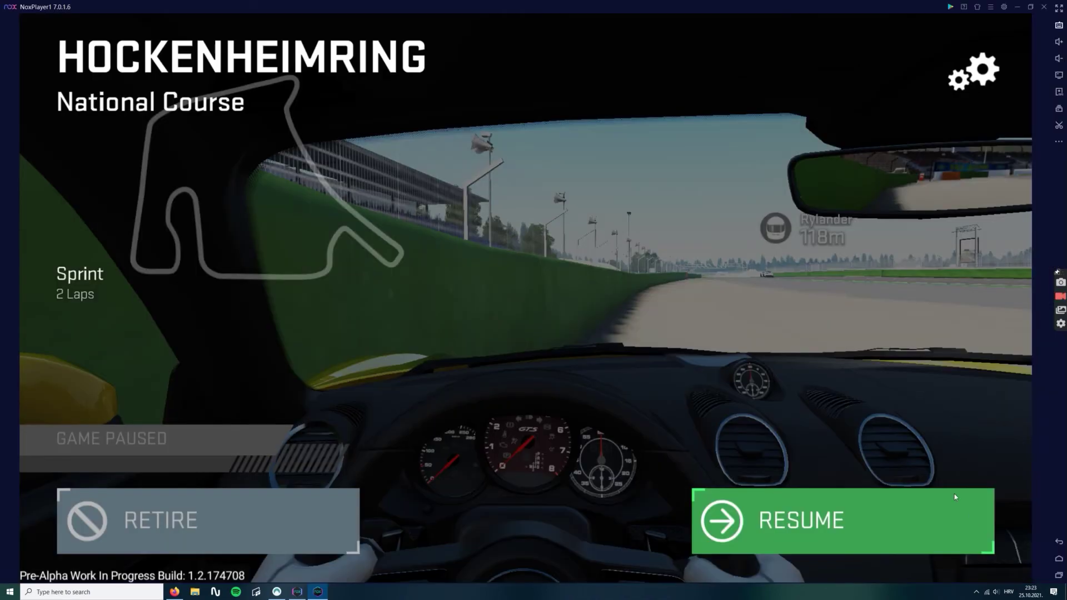
Step: Resume the Hockenheimring race, change to the chase camera view, and pause in 5th
left_click(793, 533)
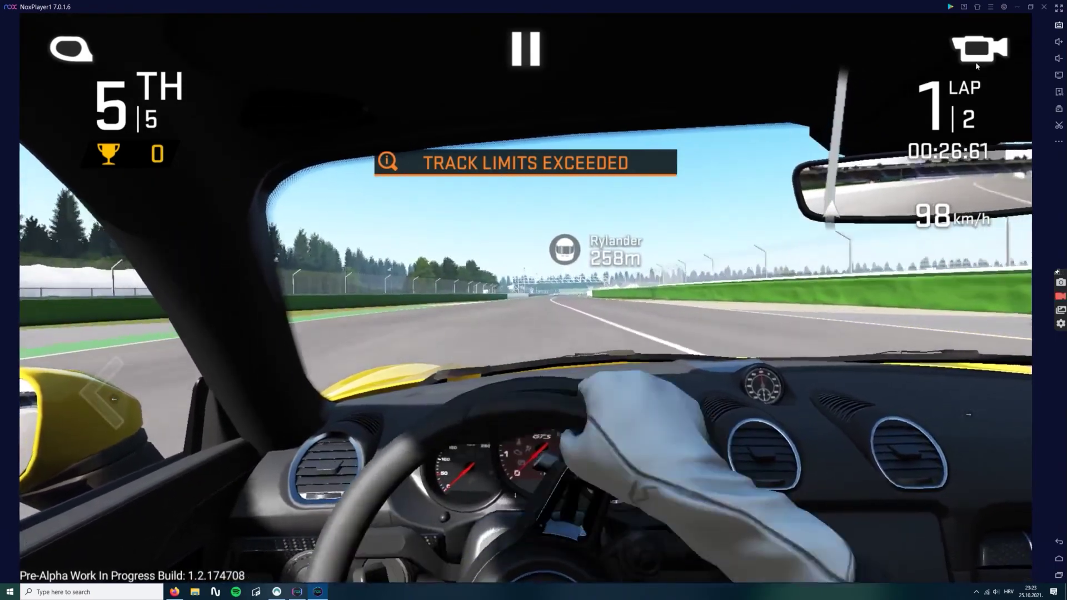
left_click(974, 50)
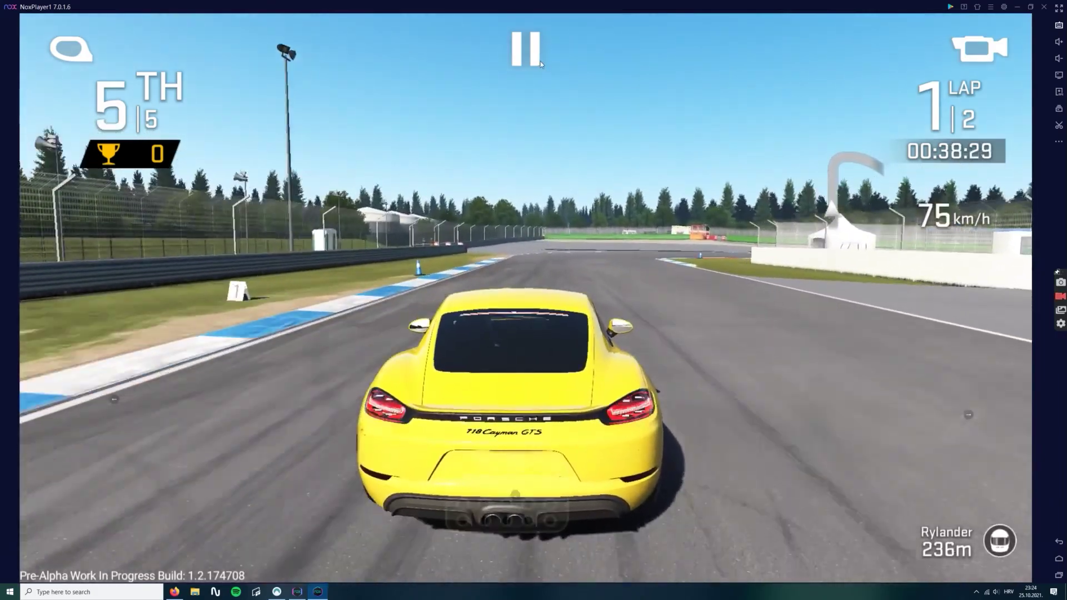
left_click(537, 61)
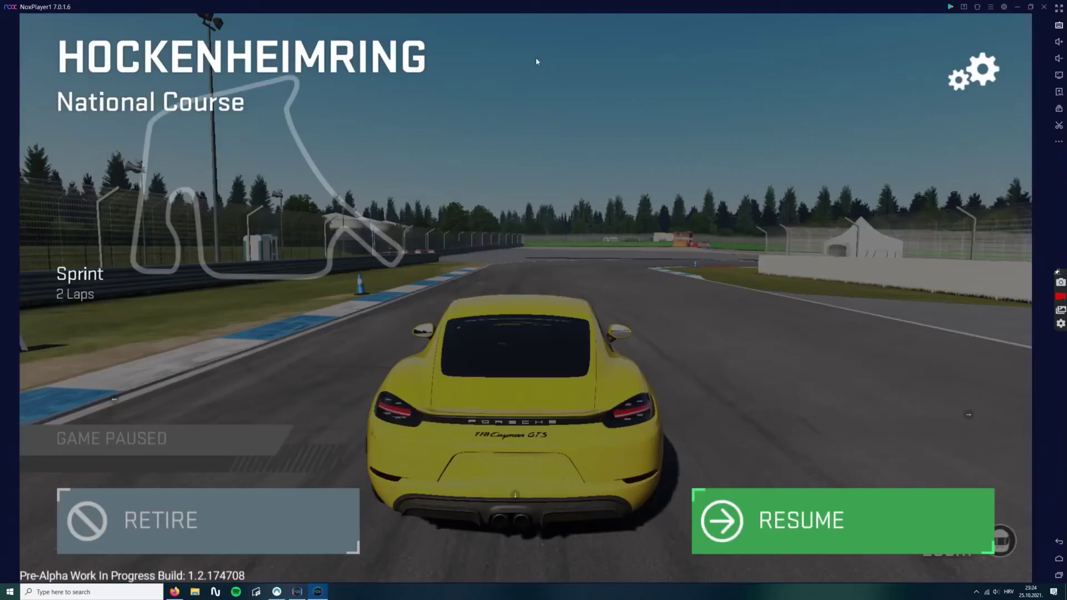